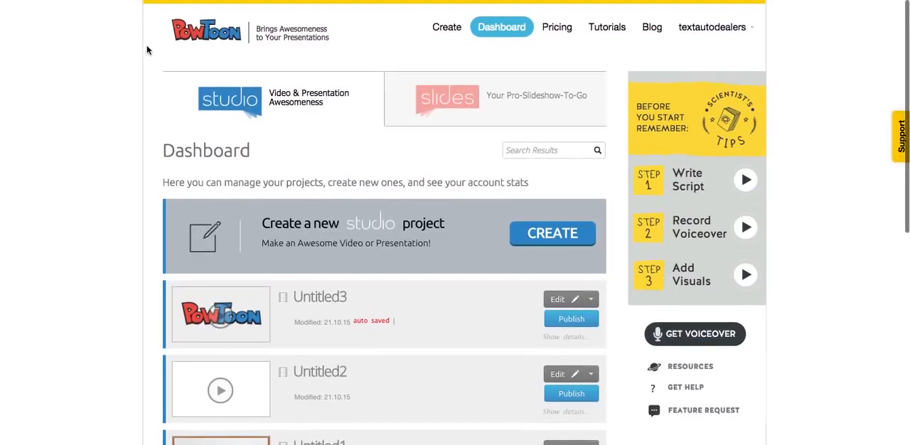
Step: Look through the project list on the dashboard and show the additional edit options for the Untitled3 project
scroll(225, 269, down, 1)
scroll(225, 269, down, 5)
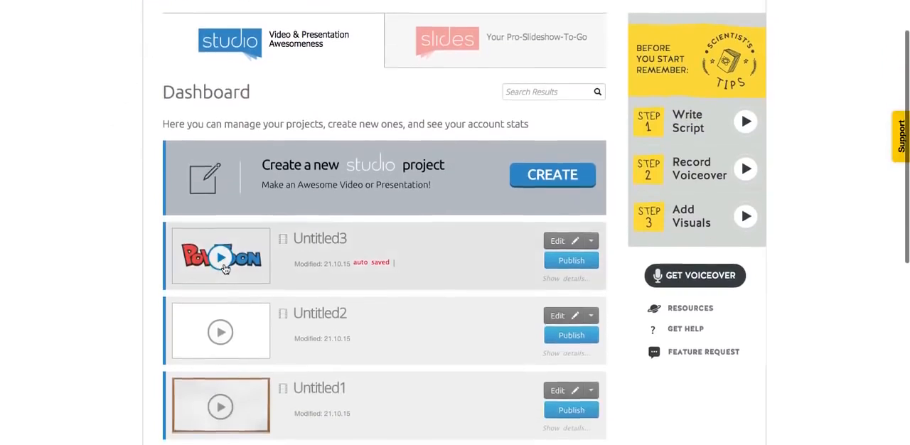
scroll(311, 116, down, 3)
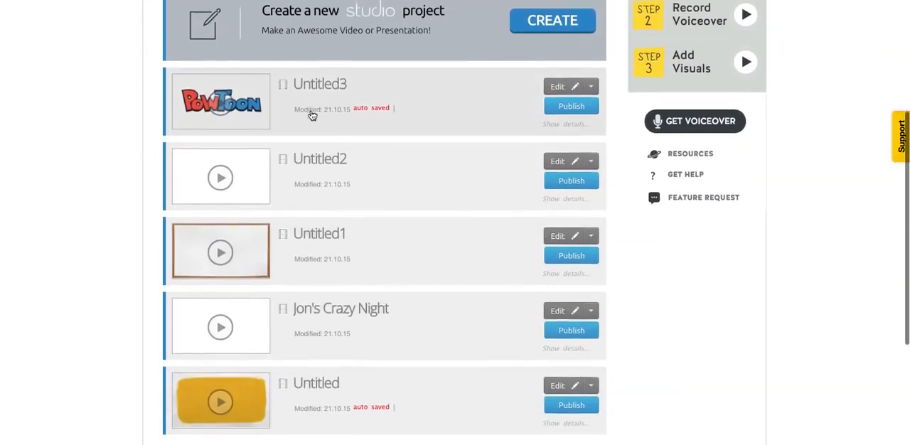
scroll(285, 193, up, 4)
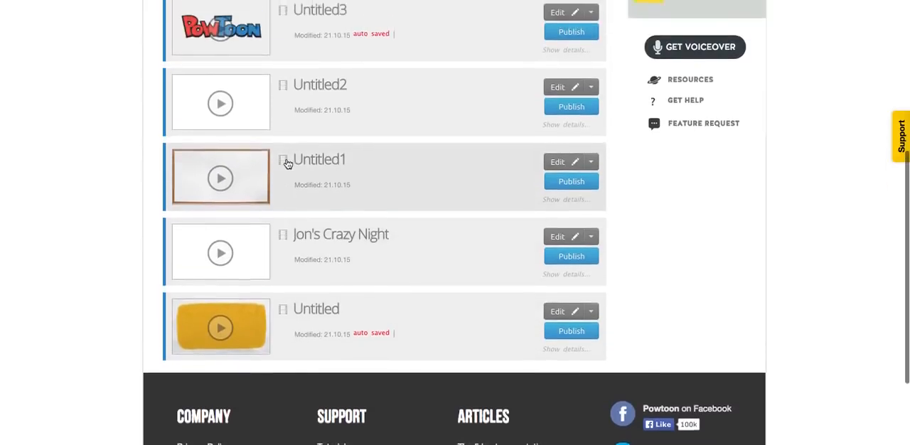
scroll(308, 322, down, 2)
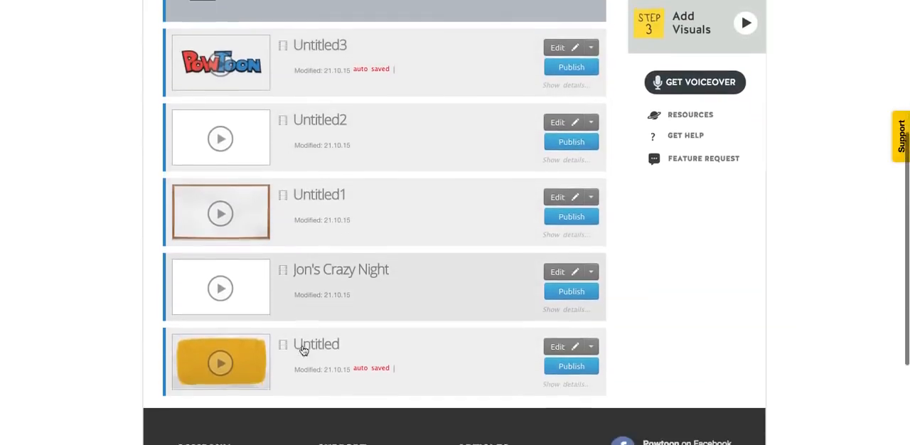
scroll(406, 106, up, 3)
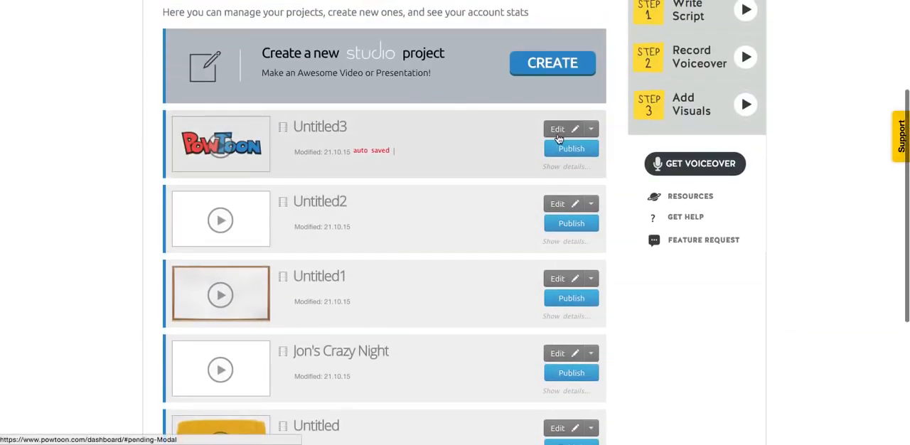
click(593, 131)
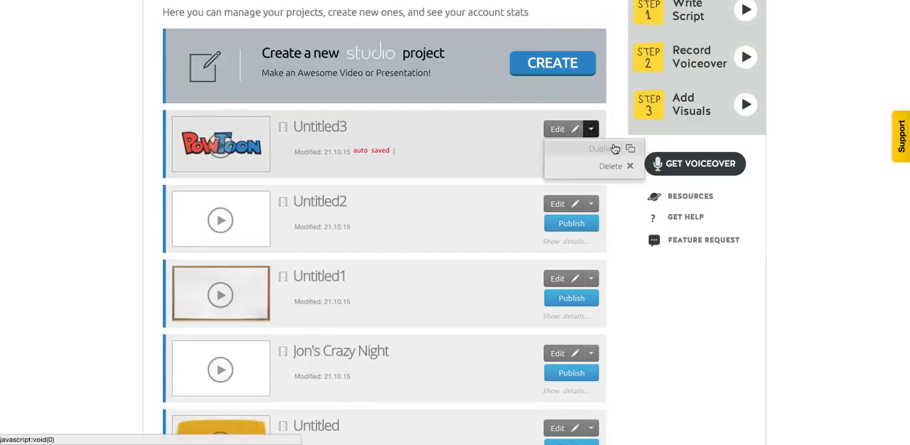
Step: Expand the details of the Untitled3 project and play its preview
click(490, 147)
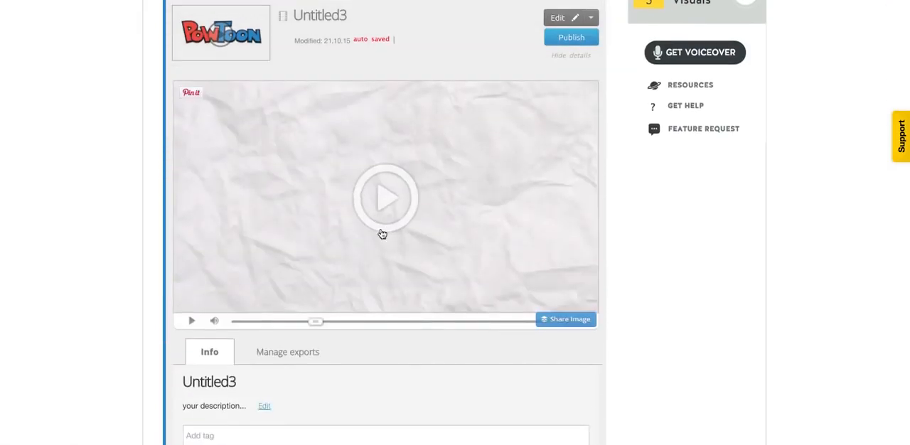
click(389, 196)
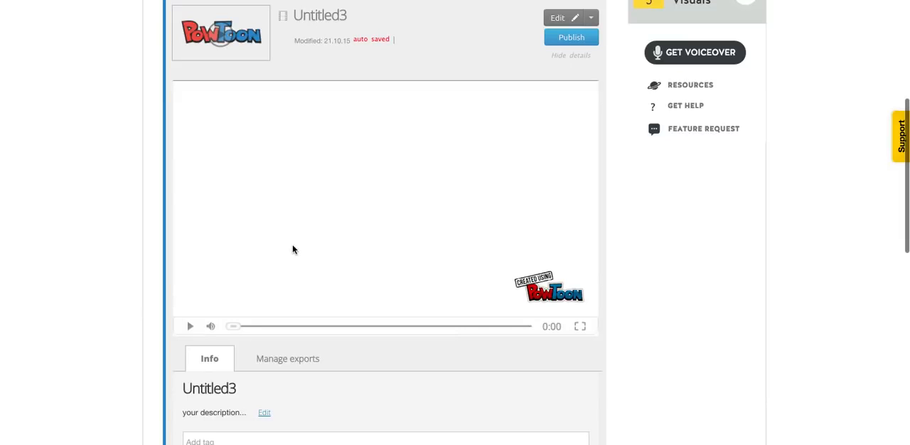
click(190, 329)
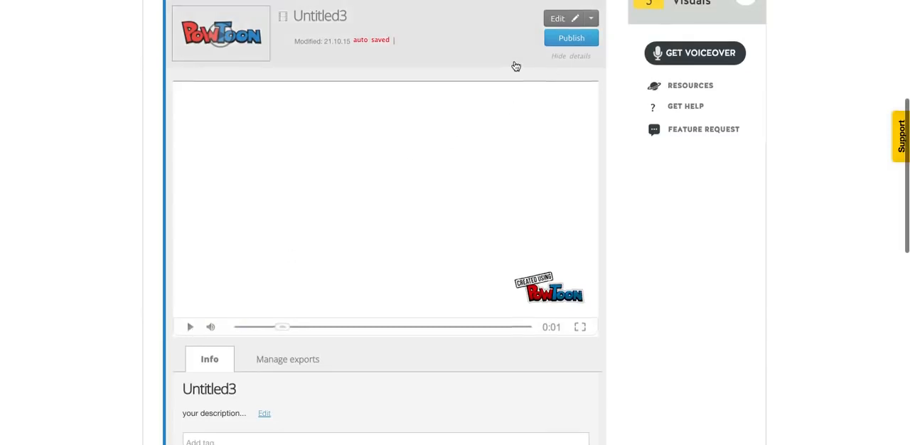
Step: Open the Untitled3 project's title for editing, leave it without a new name, and collapse the project's details
scroll(303, 266, up, 3)
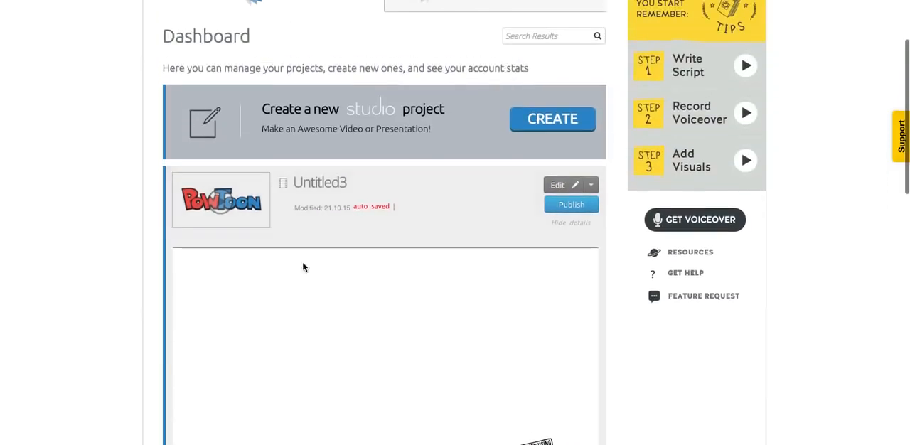
click(331, 183)
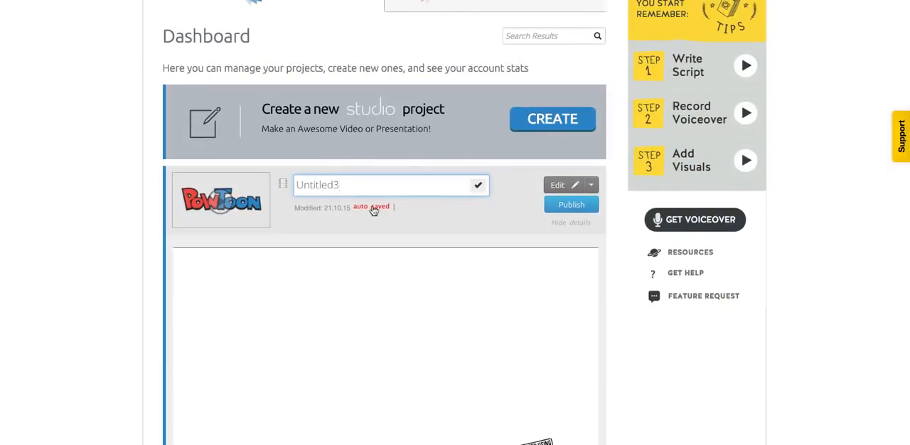
click(478, 224)
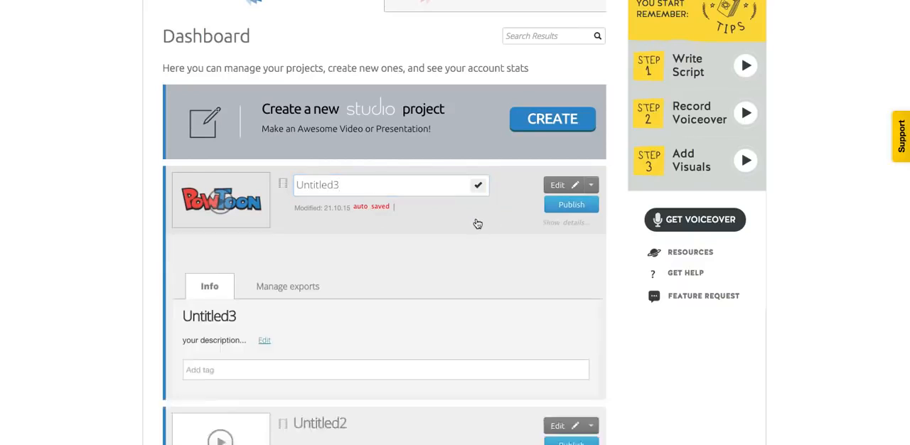
Step: Start publishing Untitled3 as a movie, choosing Hide Powtoon Logo & Outro and Upload to YouTube
click(564, 207)
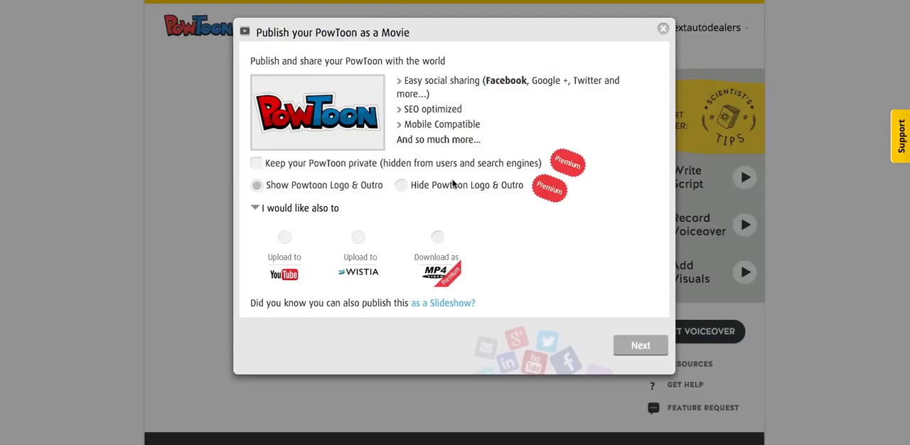
click(399, 187)
click(285, 238)
click(643, 346)
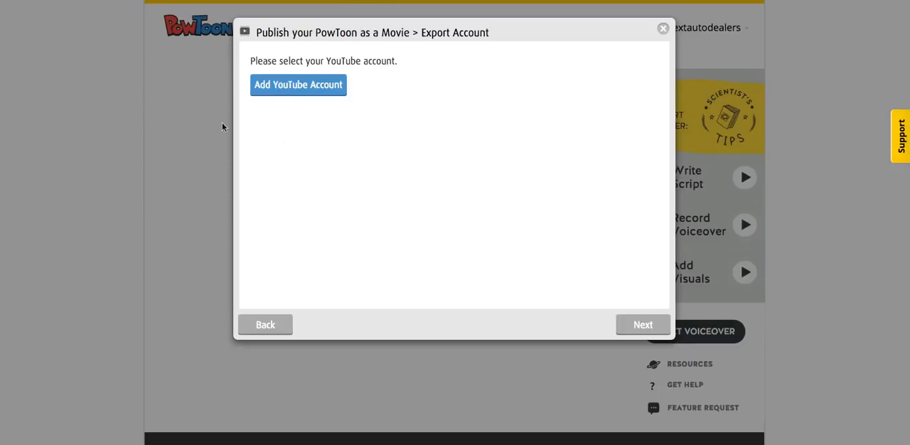
Step: Add a YouTube account by allowing PowToon access, try to continue the export with it, and close the publishing dialog
click(299, 94)
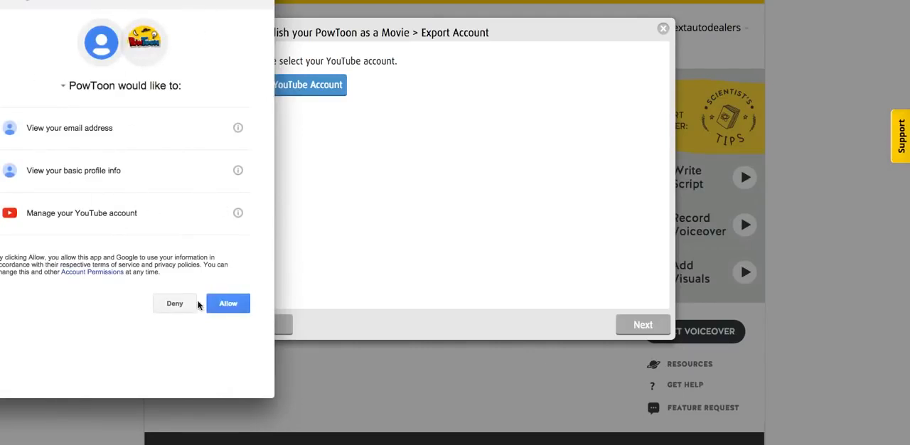
click(227, 307)
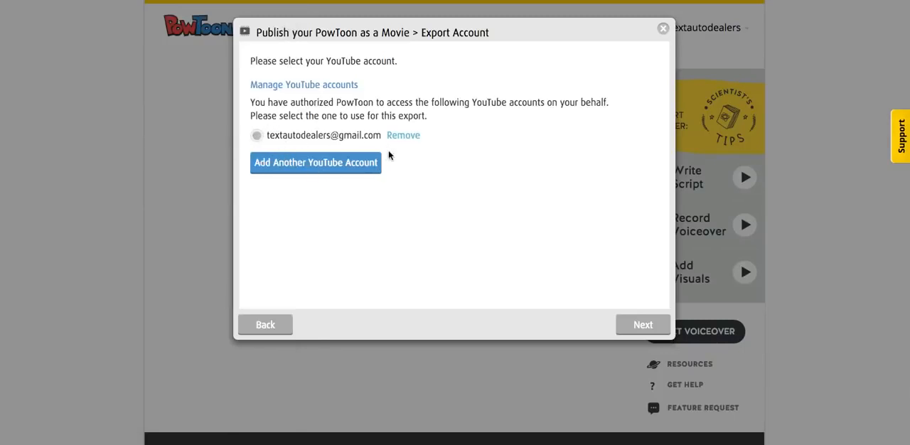
click(643, 327)
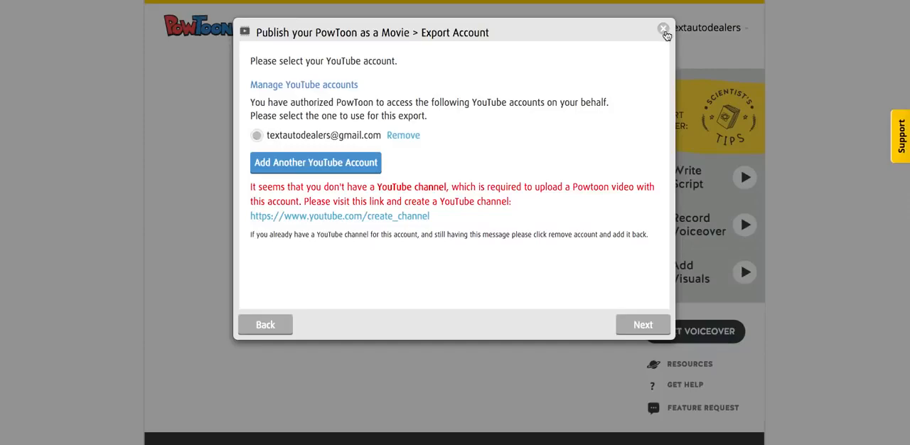
click(664, 29)
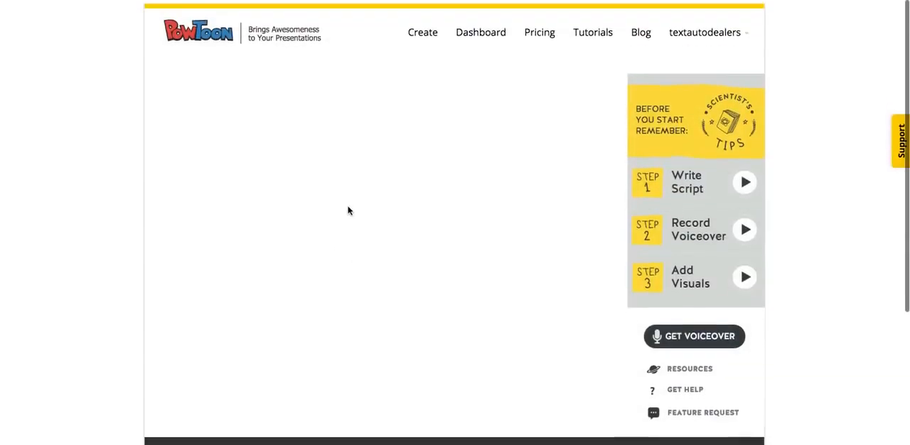
Step: Show the options for creating a new PowToon and return to the dashboard
scroll(348, 211, down, 3)
scroll(348, 207, up, 3)
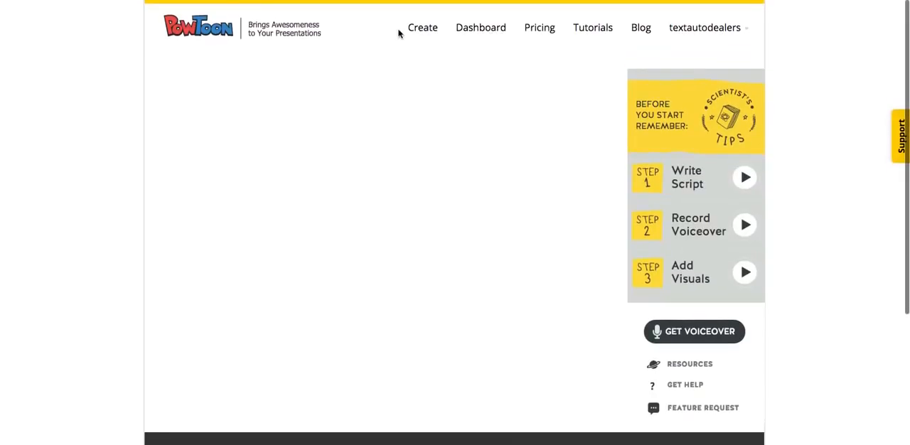
click(423, 29)
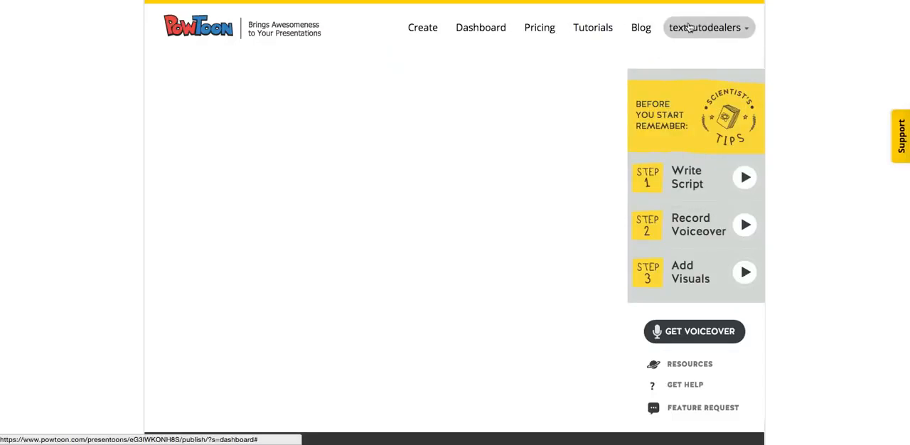
click(473, 29)
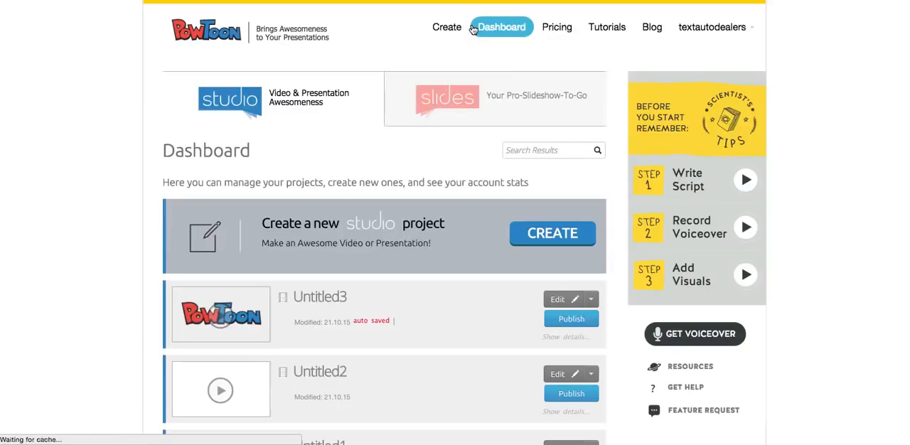
Step: Examine the dashboard's project list, the three getting-started tips, the voiceover and help resources, and the footer's support links
scroll(87, 240, down, 10)
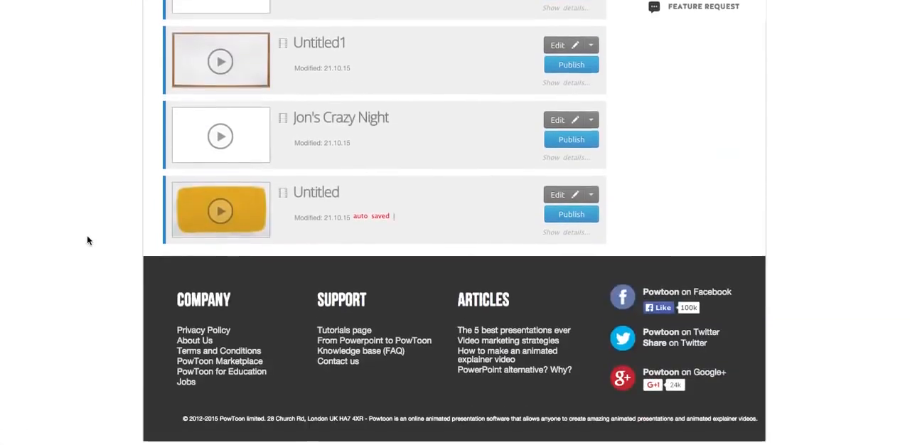
scroll(98, 333, down, 2)
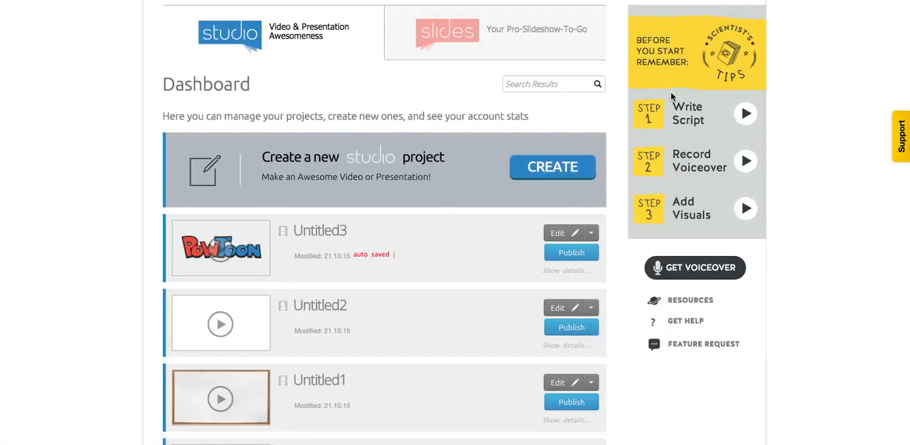
scroll(671, 96, up, 2)
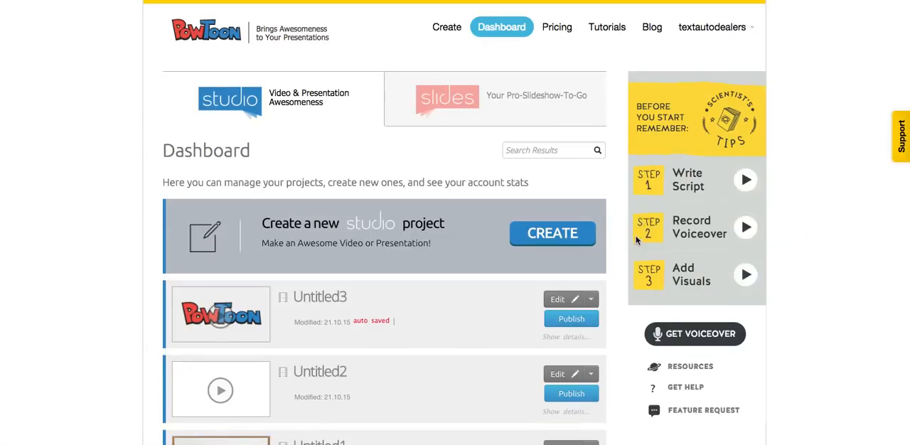
scroll(619, 270, down, 2)
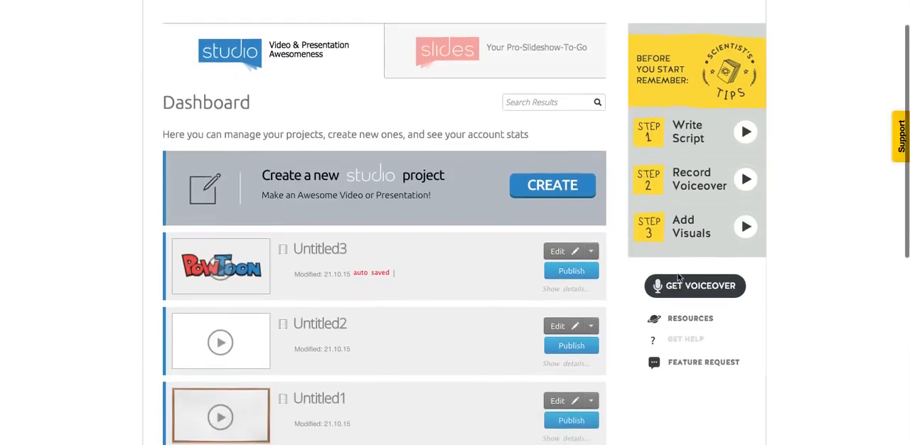
scroll(621, 114, up, 1)
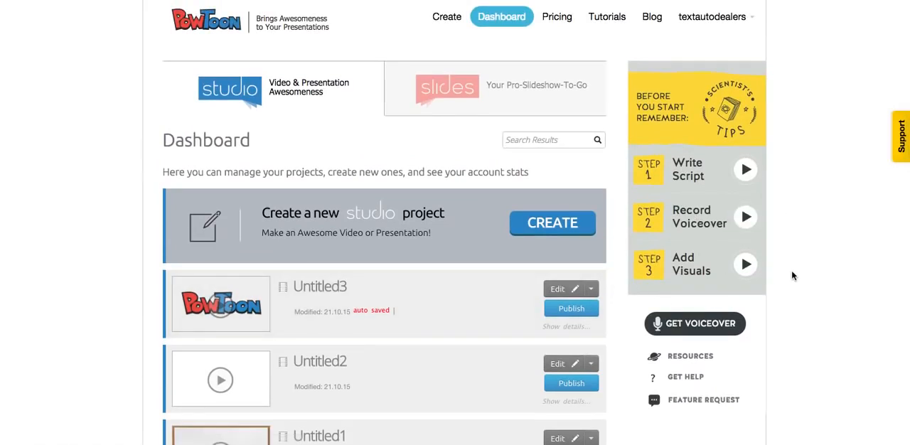
scroll(622, 263, down, 1)
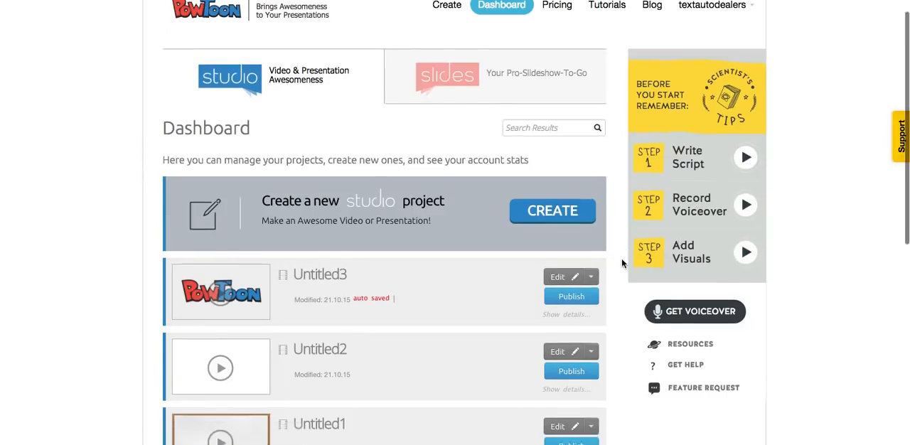
scroll(621, 259, down, 2)
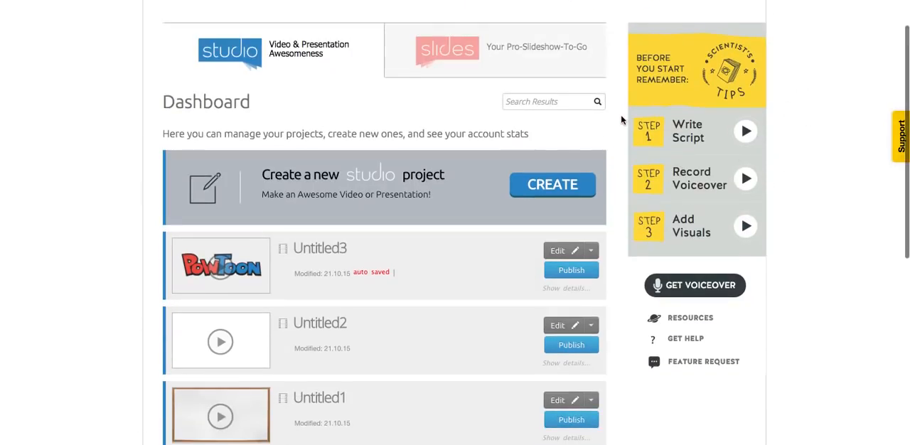
scroll(620, 120, up, 3)
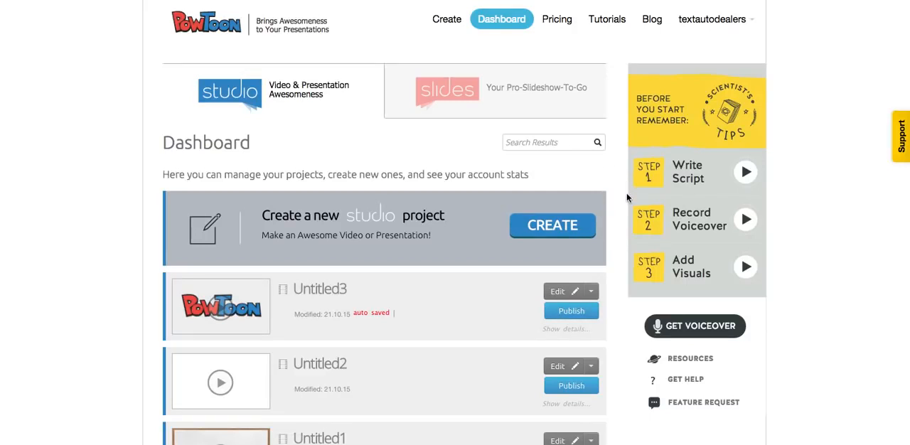
scroll(626, 193, down, 1)
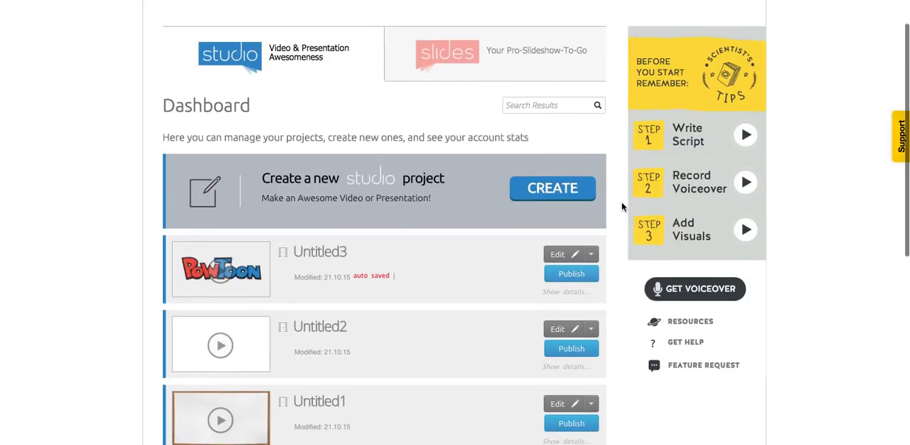
scroll(621, 201, up, 1)
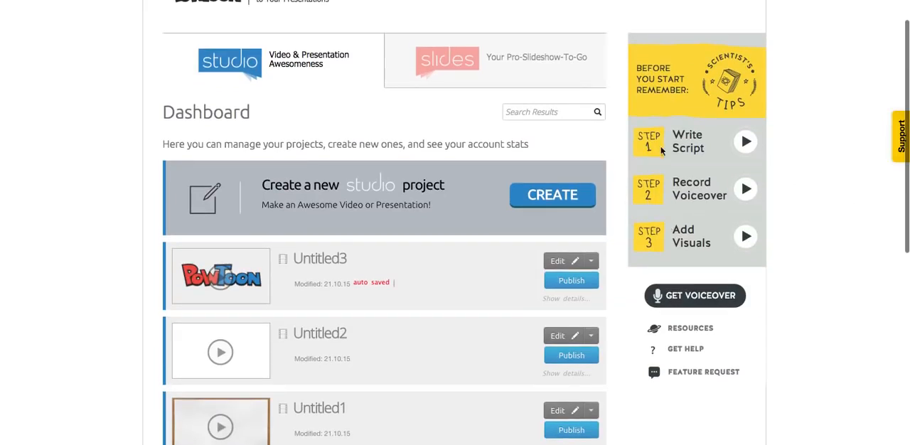
scroll(612, 244, down, 5)
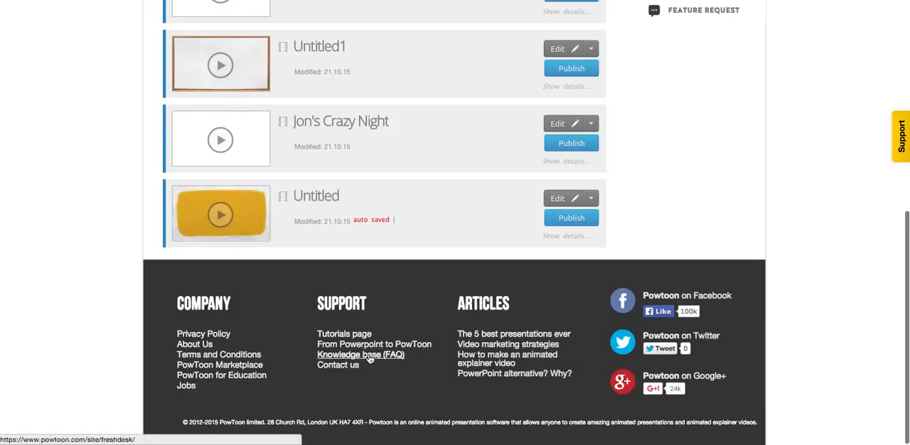
Step: Start creating a new studio project from the dashboard
scroll(382, 236, up, 6)
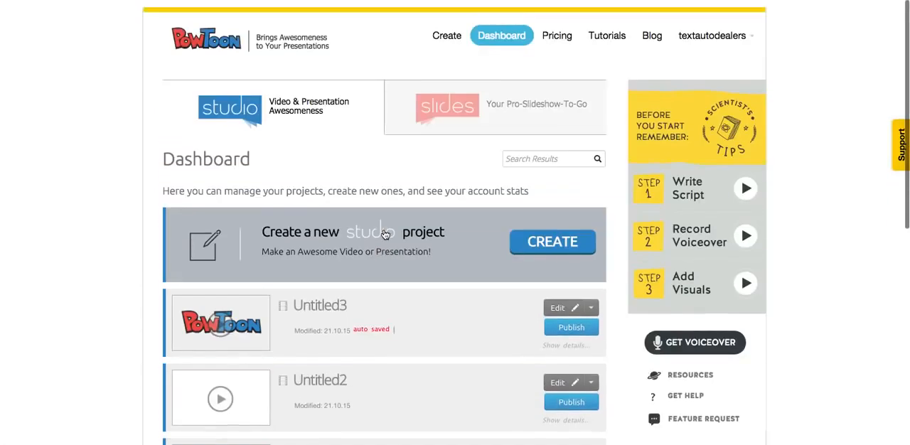
click(553, 237)
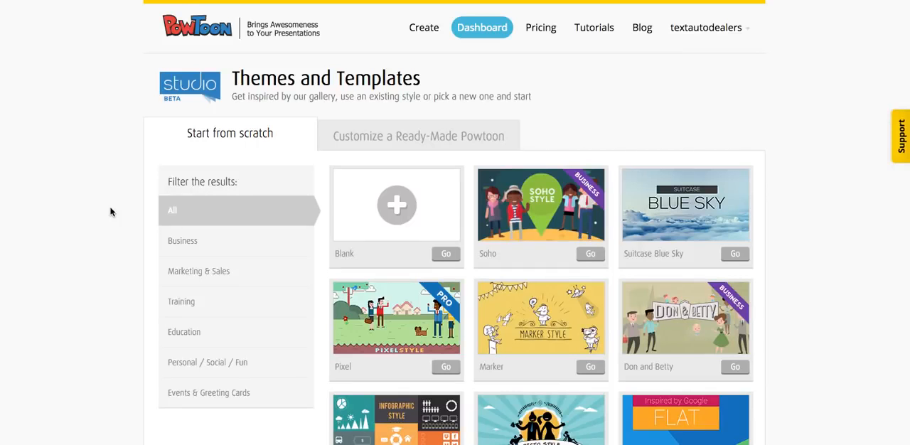
Step: Preview the Infographic theme in the start-from-scratch gallery
scroll(128, 218, down, 4)
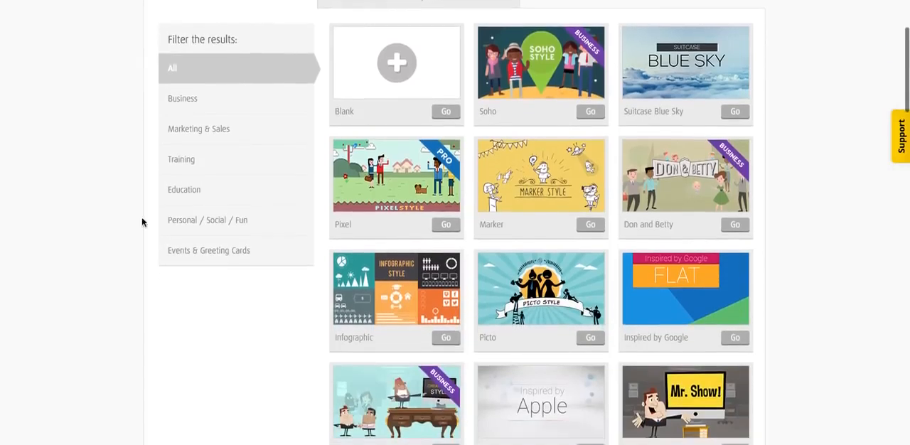
click(404, 321)
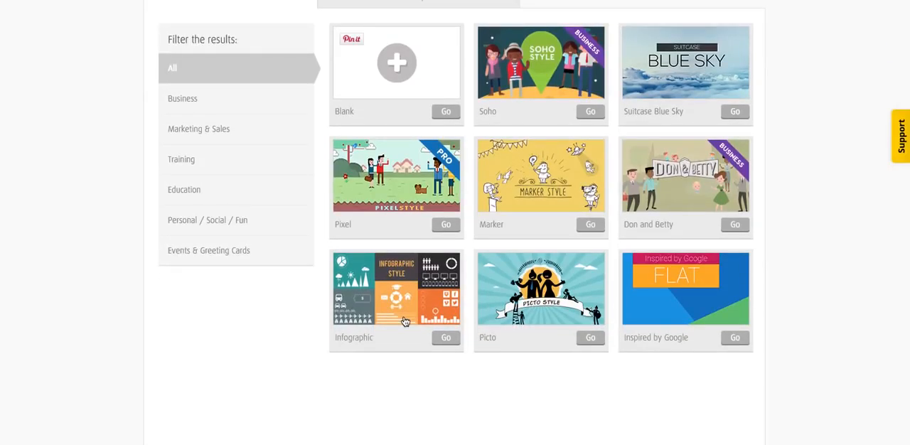
scroll(405, 322, down, 10)
scroll(404, 322, up, 3)
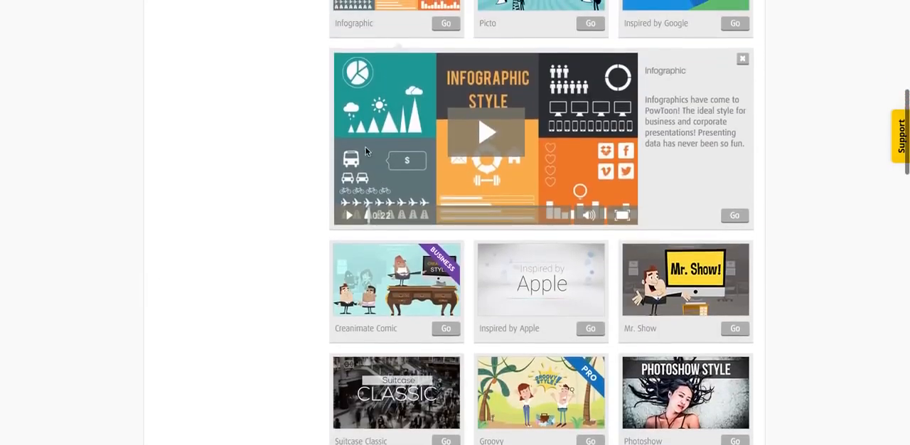
scroll(263, 177, up, 1)
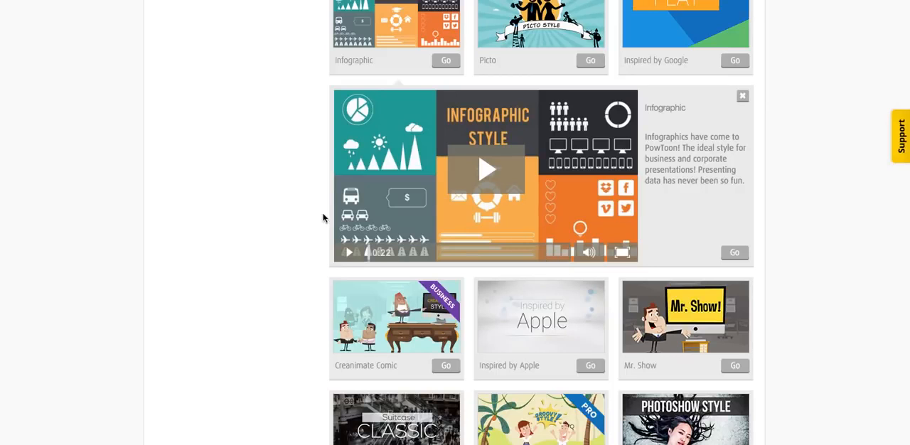
Step: Find the Photoshow theme in the gallery, open its preview and look at its sample video
scroll(323, 218, down, 1)
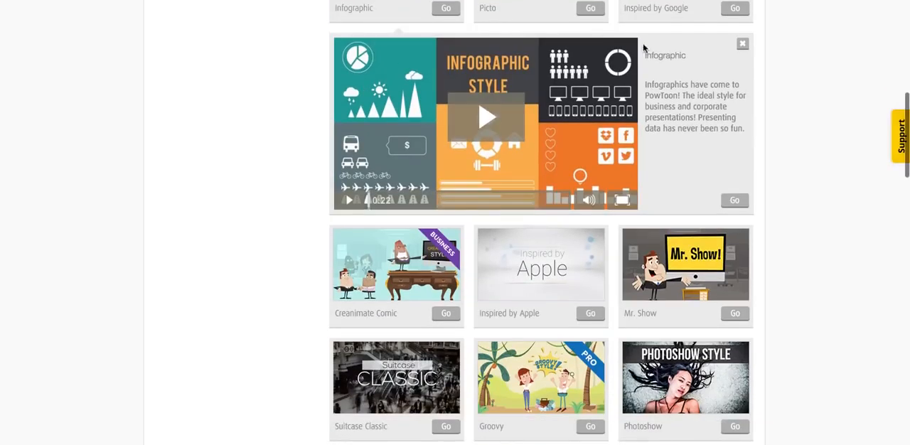
scroll(646, 249, down, 3)
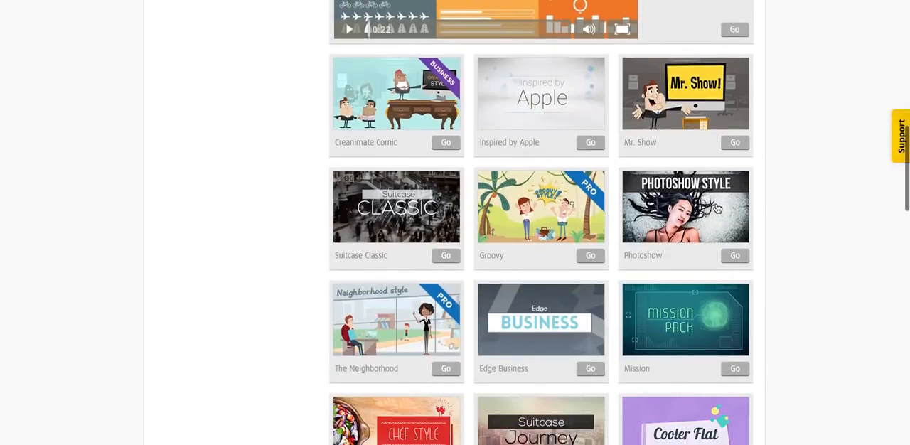
click(694, 222)
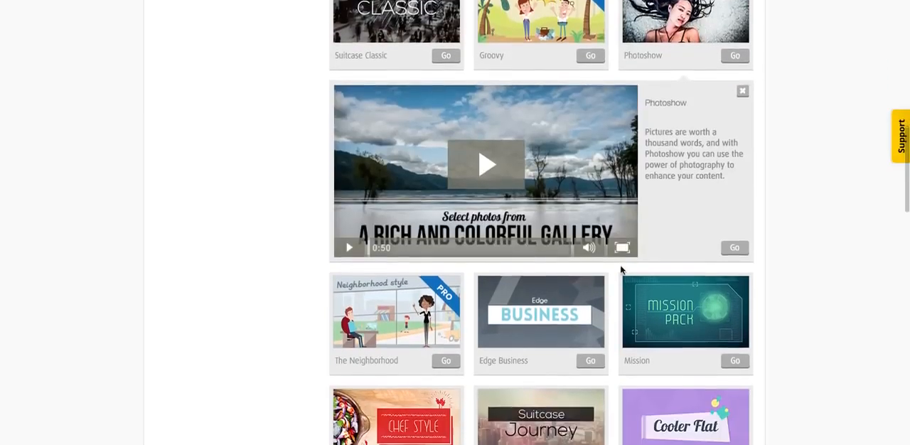
scroll(519, 254, down, 2)
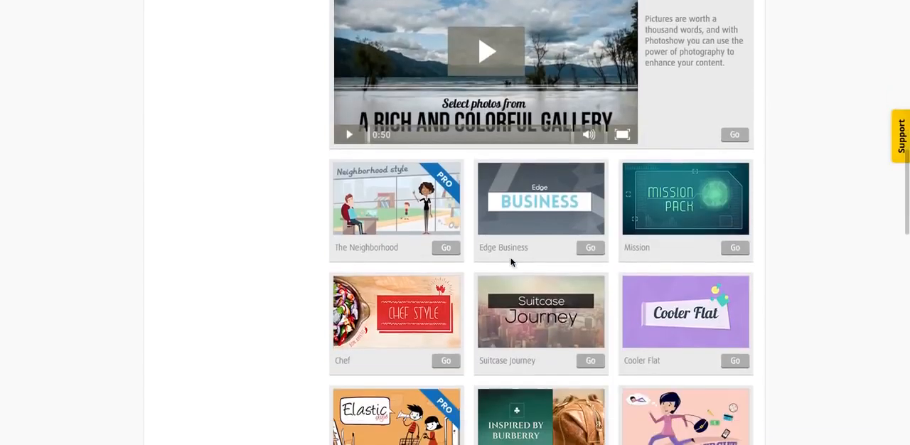
scroll(511, 262, up, 2)
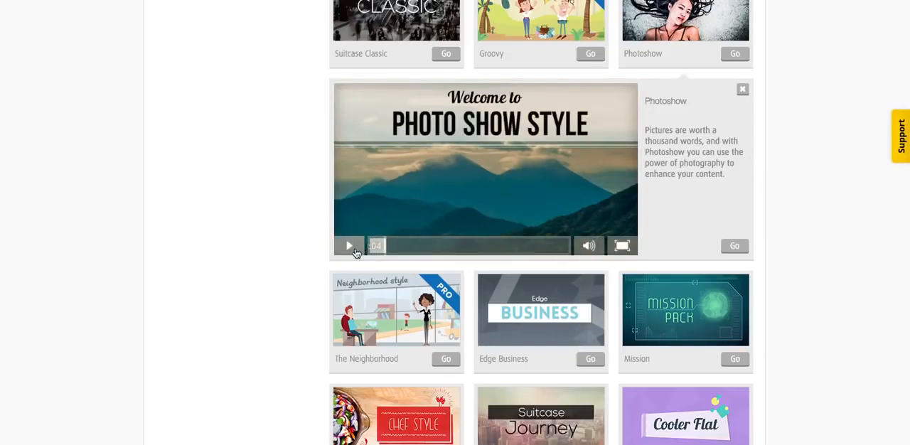
Step: Examine the range of start-from-scratch themes, their category filters and the Pro and Business labels
scroll(297, 150, up, 7)
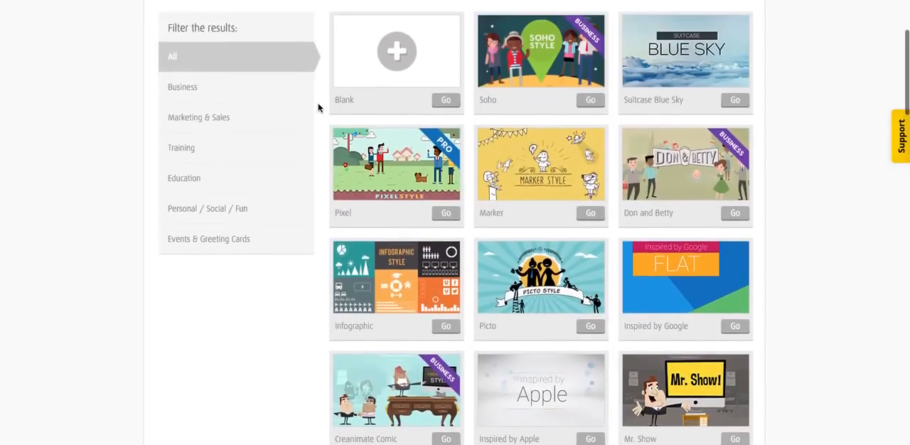
scroll(308, 125, up, 2)
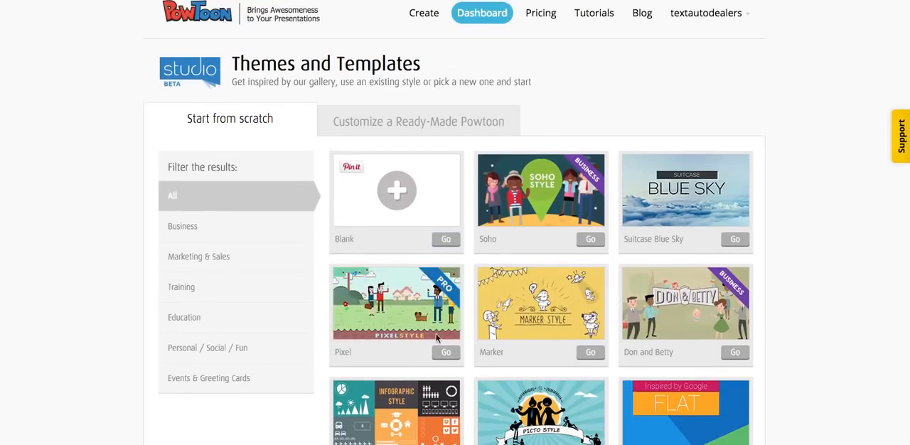
scroll(267, 214, down, 2)
scroll(267, 213, up, 1)
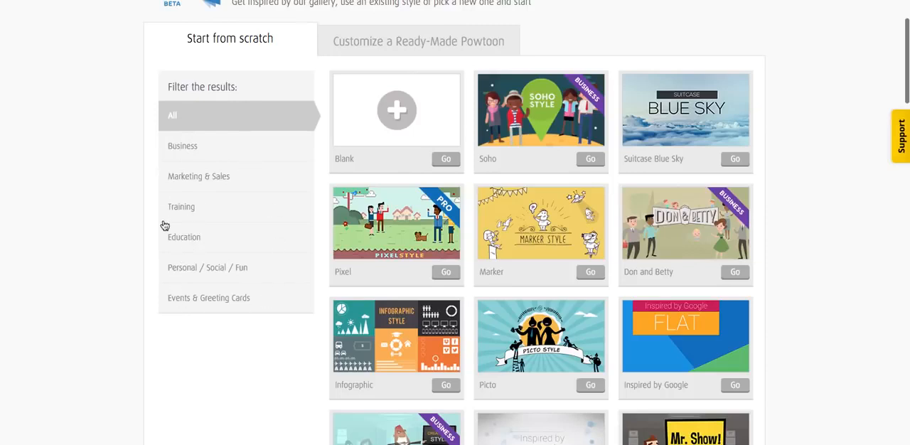
scroll(238, 327, down, 10)
scroll(238, 329, down, 3)
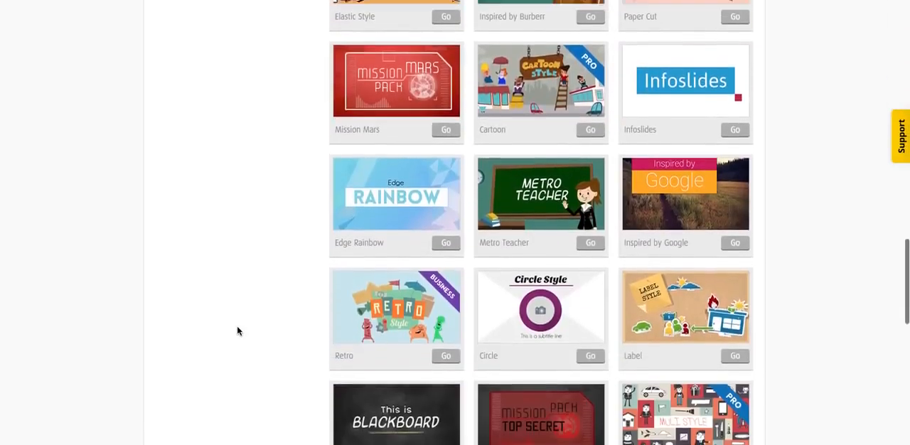
scroll(237, 329, up, 10)
scroll(238, 329, up, 2)
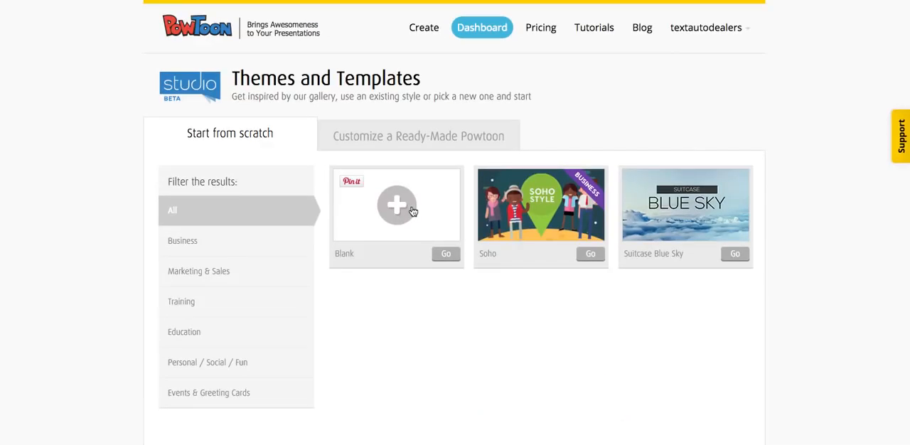
Step: Start the project from the Blank template and dismiss the font survey
click(406, 209)
click(735, 262)
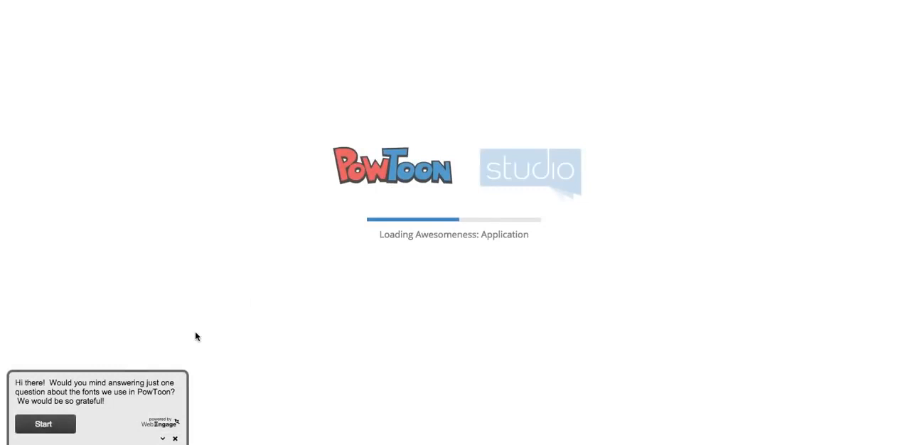
click(176, 440)
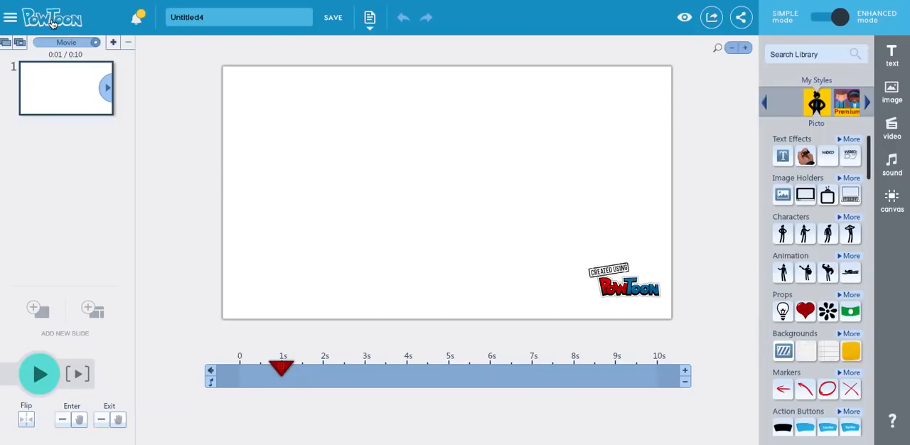
Step: Switch the editor to Simple mode and back to Enhanced mode
click(13, 20)
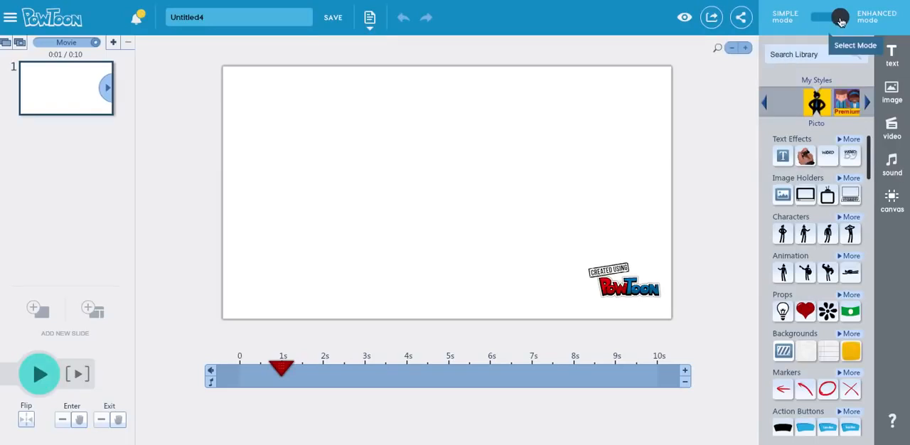
click(816, 19)
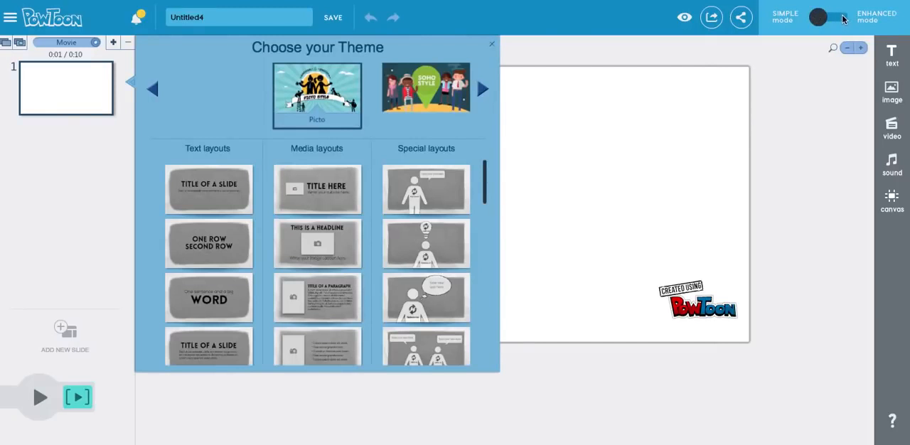
click(844, 20)
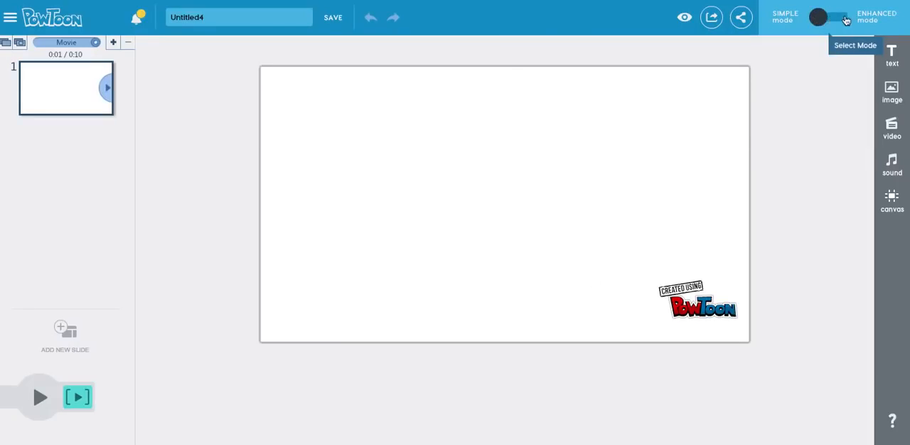
click(846, 20)
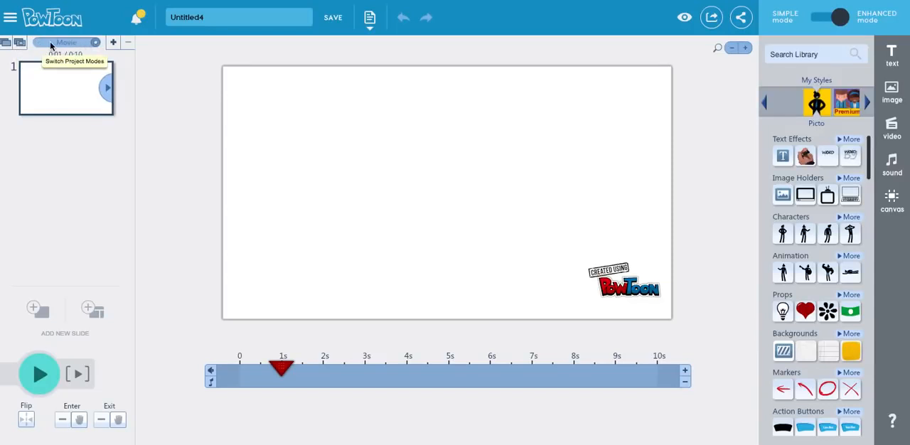
Step: Toggle the project type between Movie and Slideshow, finishing on Movie
click(96, 44)
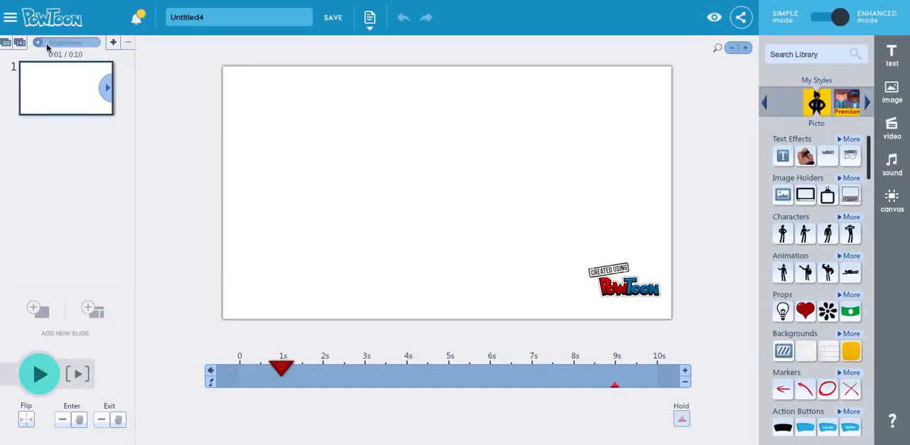
click(93, 43)
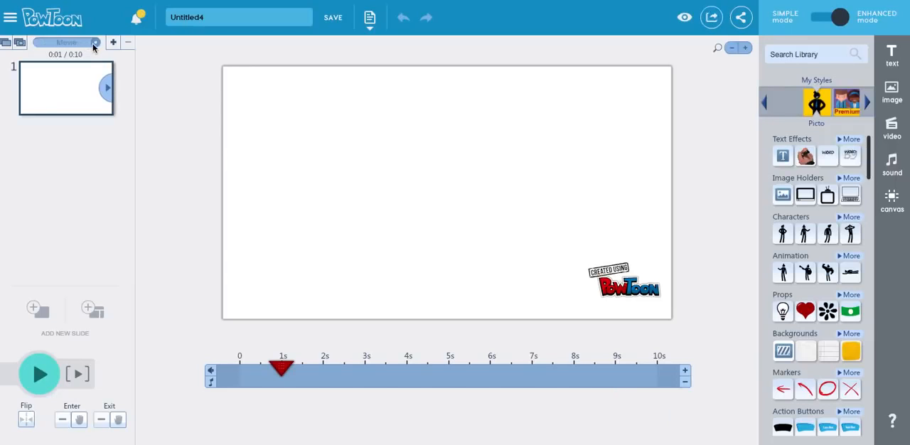
click(41, 44)
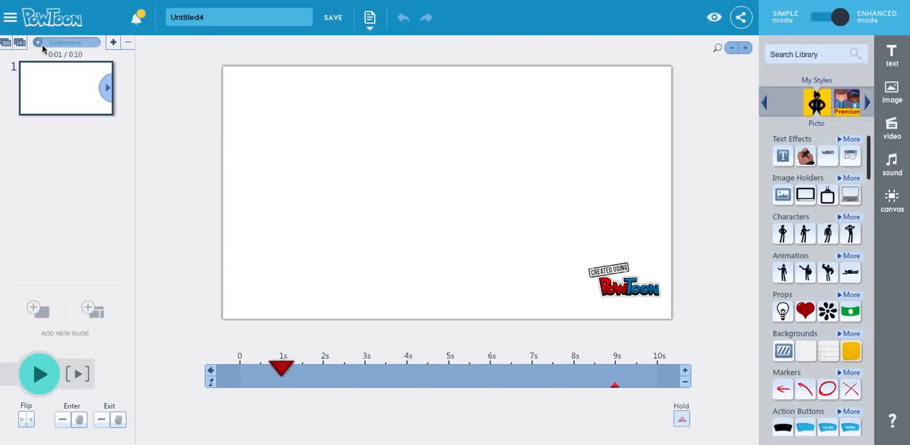
click(89, 44)
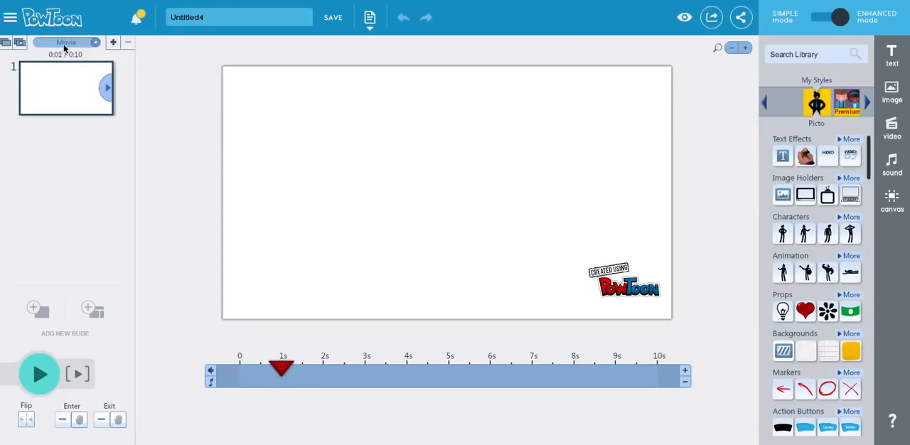
Step: Add four blank slides after the first slide and look through the slide list
click(114, 42)
click(113, 42)
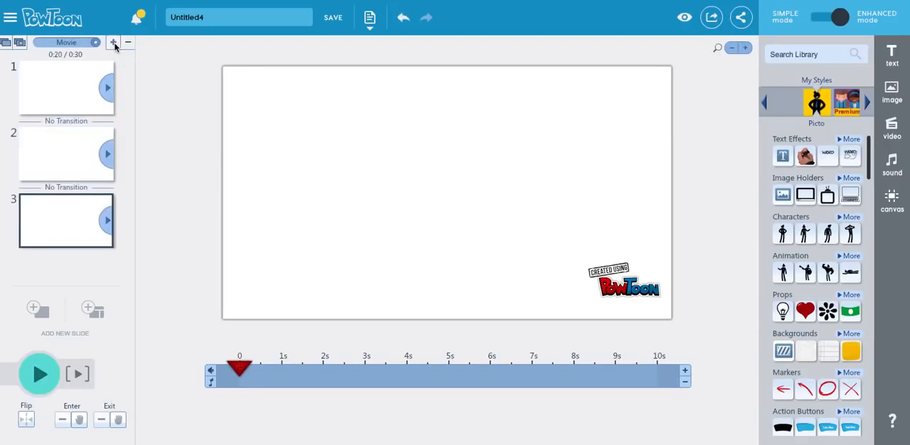
click(114, 43)
scroll(70, 217, down, 1)
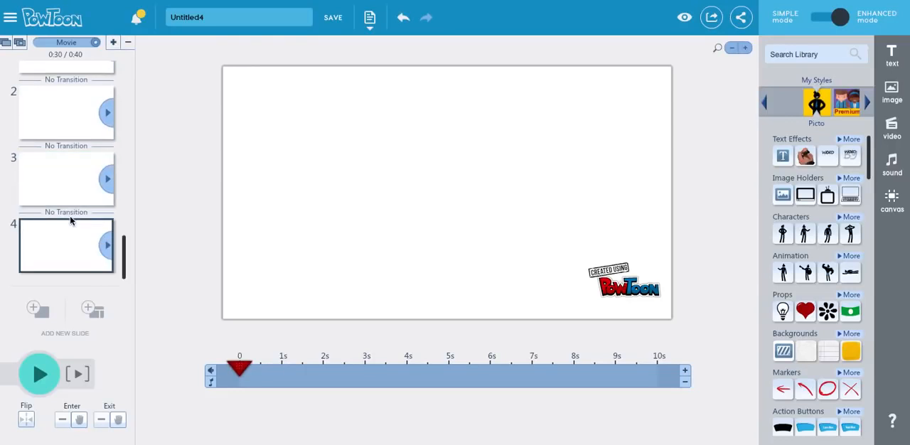
scroll(70, 217, up, 1)
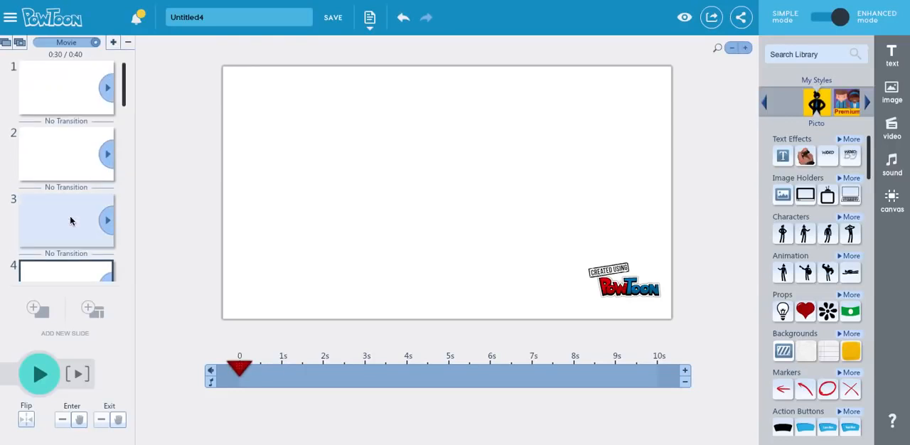
click(39, 313)
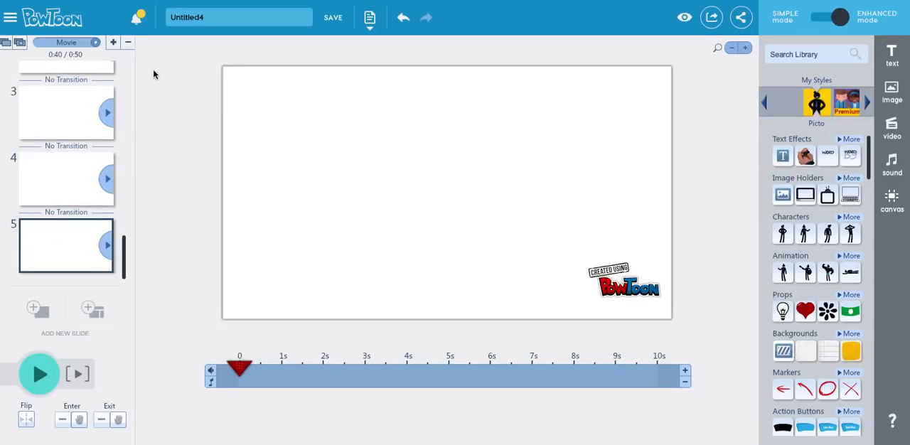
Step: Delete the added blank slides so that only the first slide is left
click(128, 42)
click(128, 43)
click(129, 42)
click(129, 42)
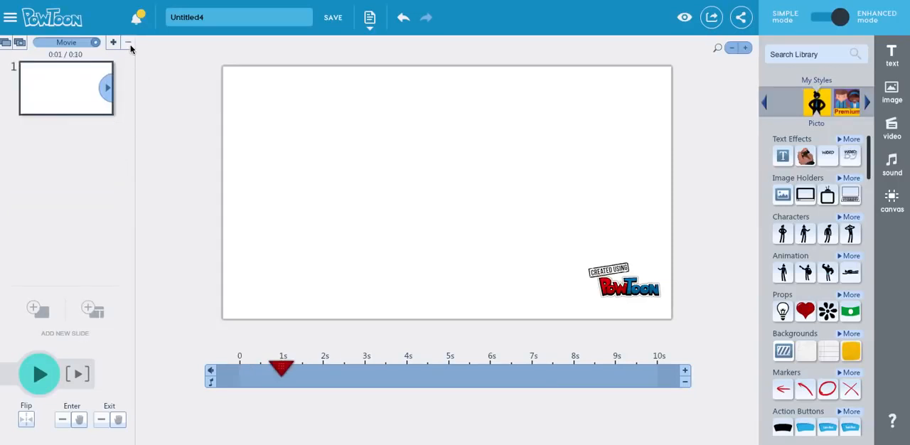
Step: Start adding a slide from a theme layout, browse the Picto and Soho layouts, and close the chooser without picking one
click(91, 313)
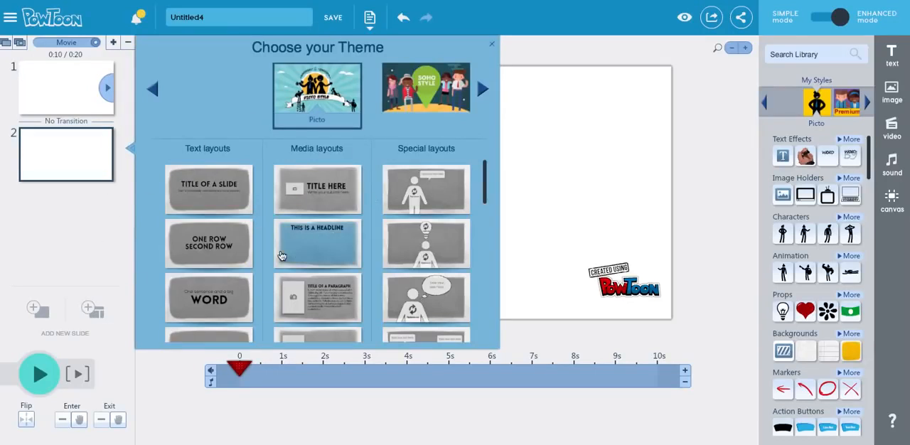
scroll(281, 255, down, 5)
scroll(282, 254, up, 6)
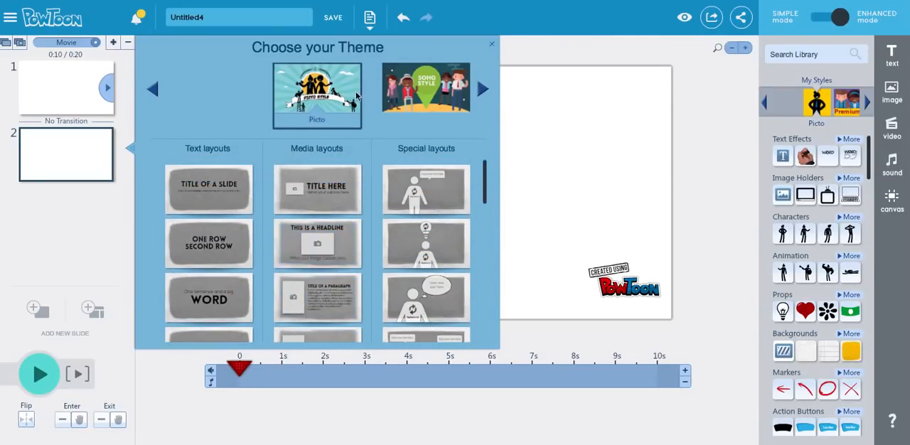
click(484, 91)
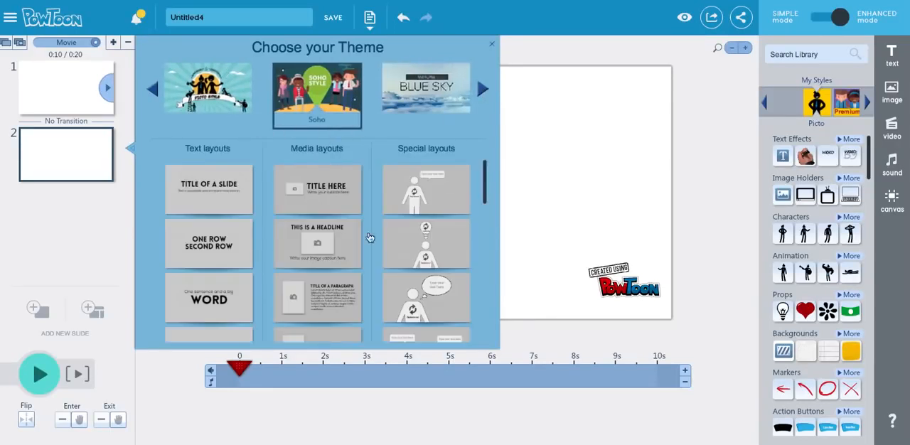
click(492, 46)
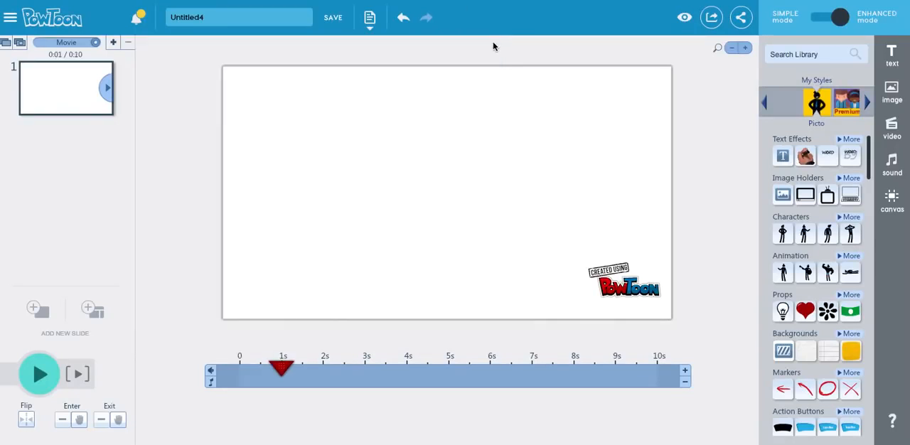
Step: Add a blank second slide and place the second Soho animated character right of centre, dismissing the premium notice
click(38, 311)
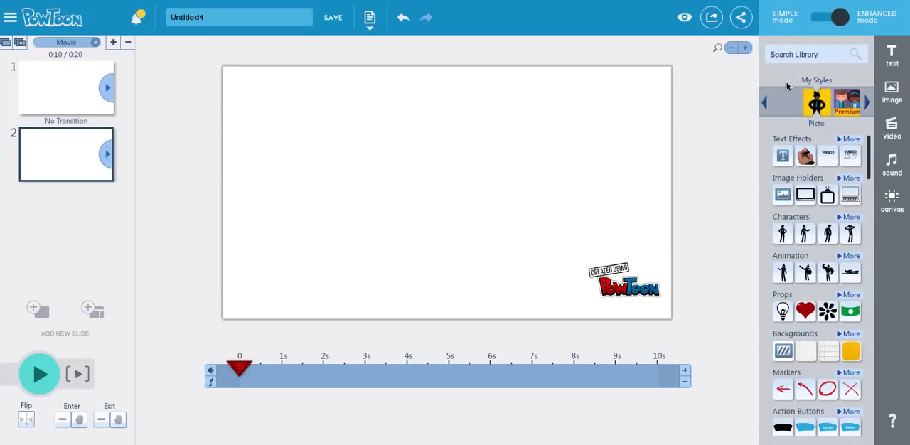
click(868, 106)
click(823, 102)
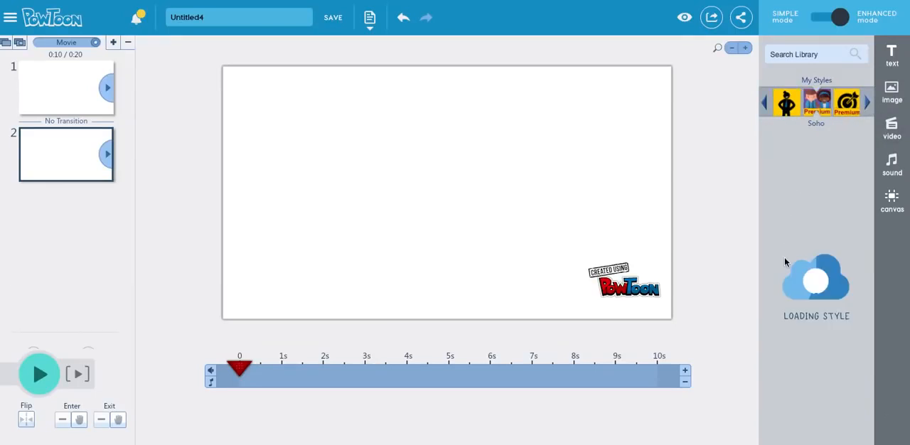
mouse_move(808, 196)
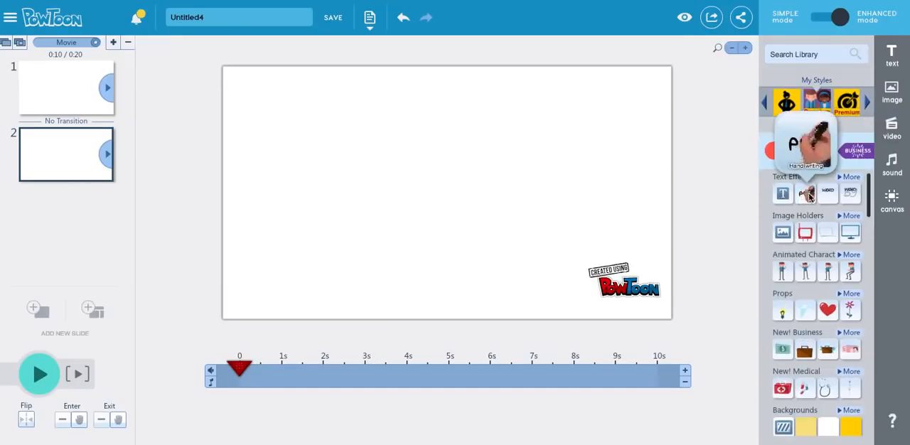
click(805, 273)
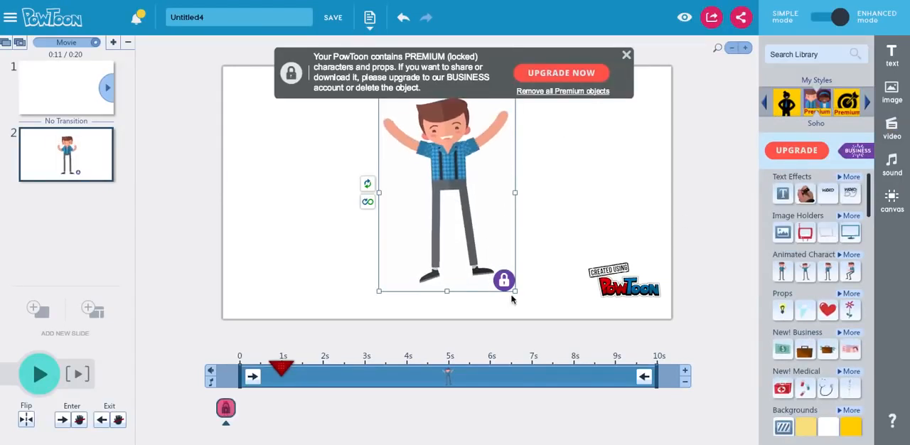
click(626, 55)
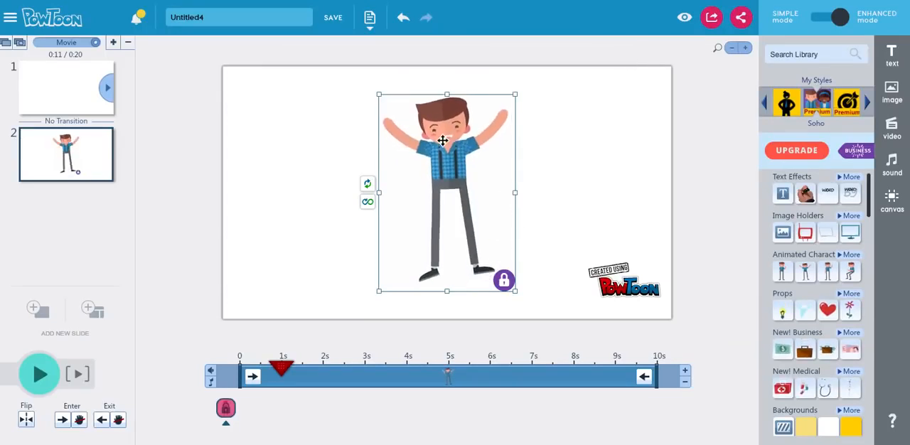
drag(398, 143, 488, 145)
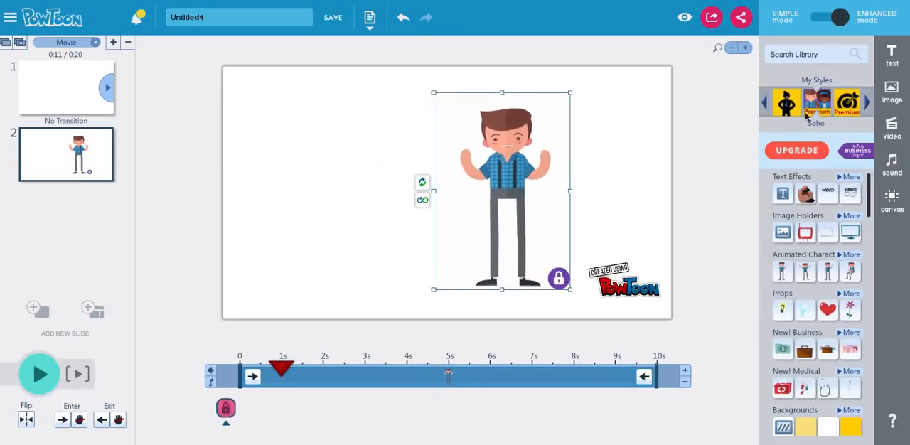
Step: Switch the library to the Marker style and place its first animated character on the slide, left of the Soho character
click(868, 106)
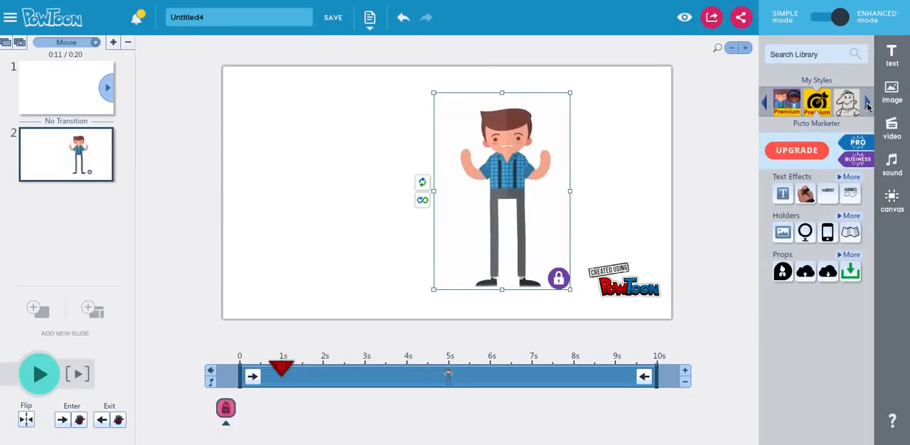
click(868, 106)
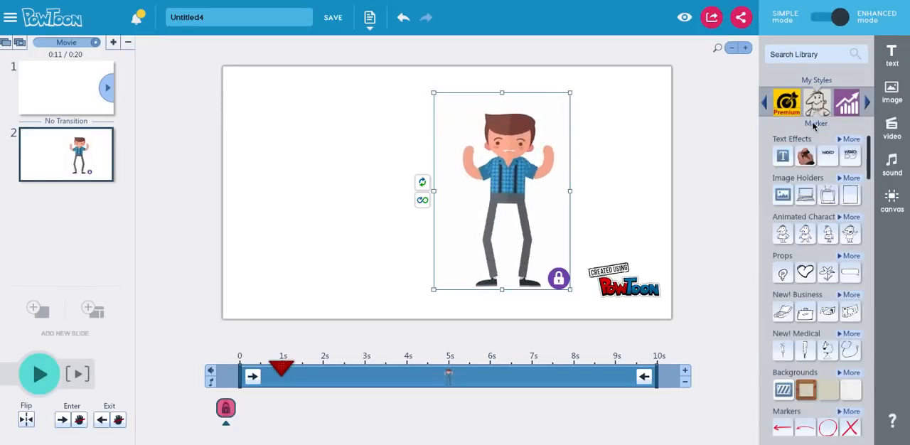
click(783, 233)
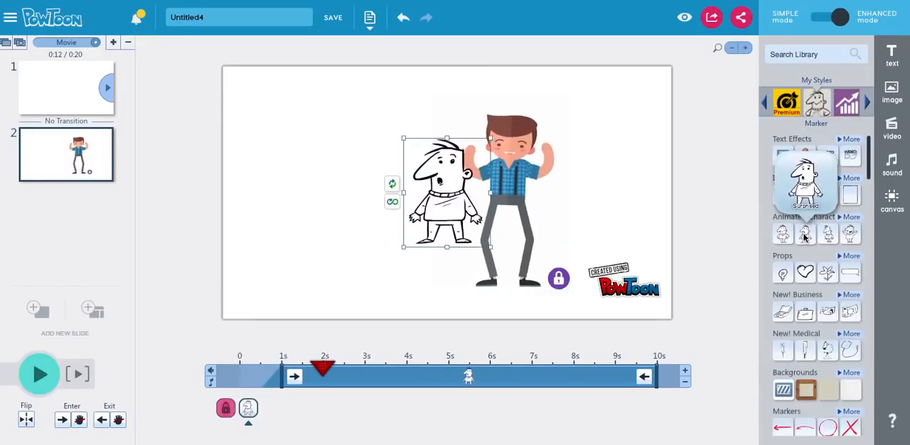
drag(441, 189, 353, 191)
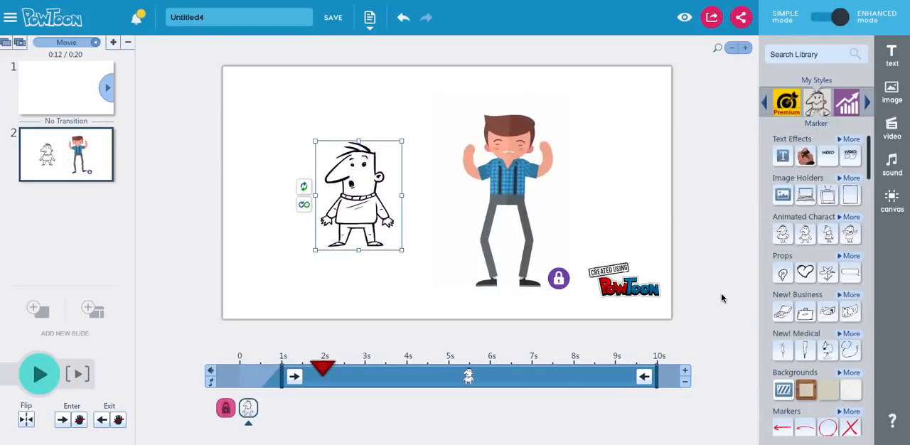
Step: Add the Marker heart prop beside the Soho character's head and apply the beige paper background to the slide
click(805, 272)
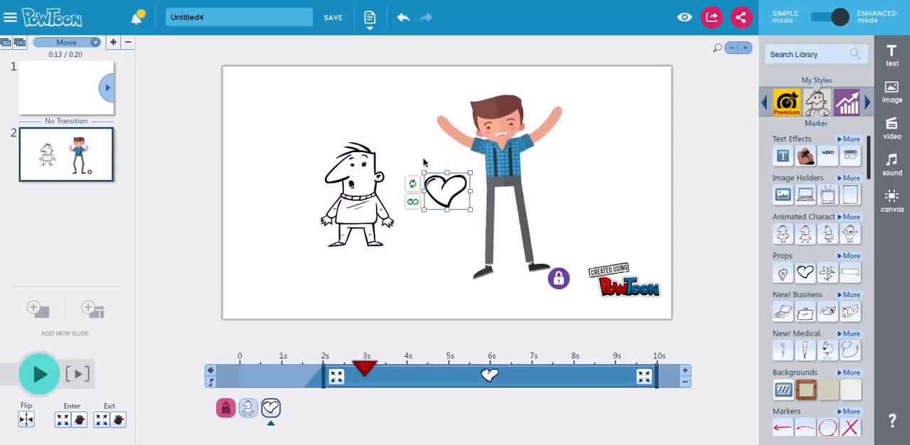
drag(449, 189, 593, 133)
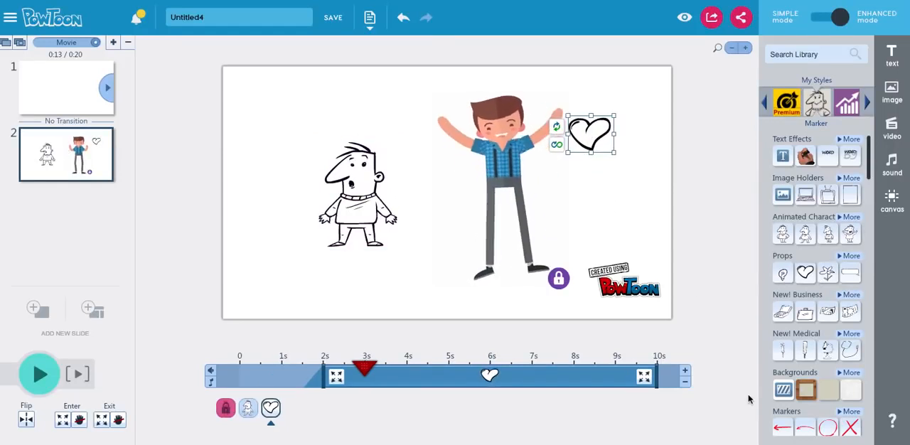
click(827, 391)
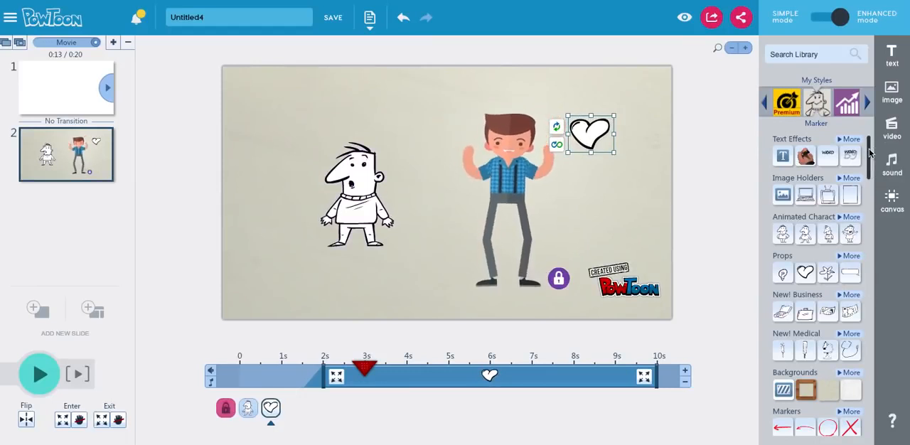
Step: Add the straight red arrow marker between the characters and place the Cross Red marker over the sketched character
drag(870, 158, 865, 248)
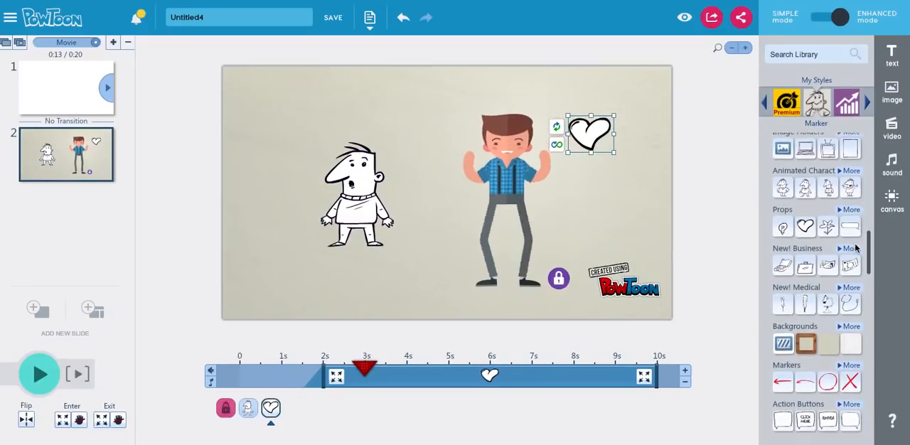
click(782, 385)
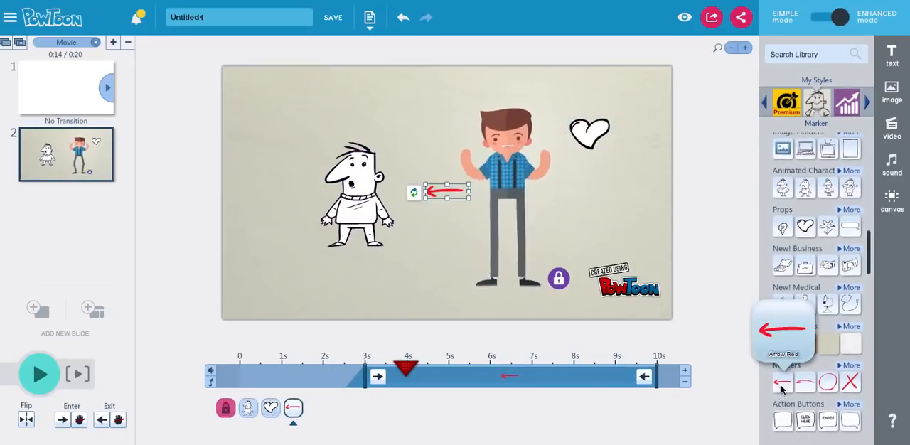
click(850, 384)
mouse_move(442, 196)
mouse_down()
mouse_move(332, 195)
mouse_move(351, 192)
mouse_up()
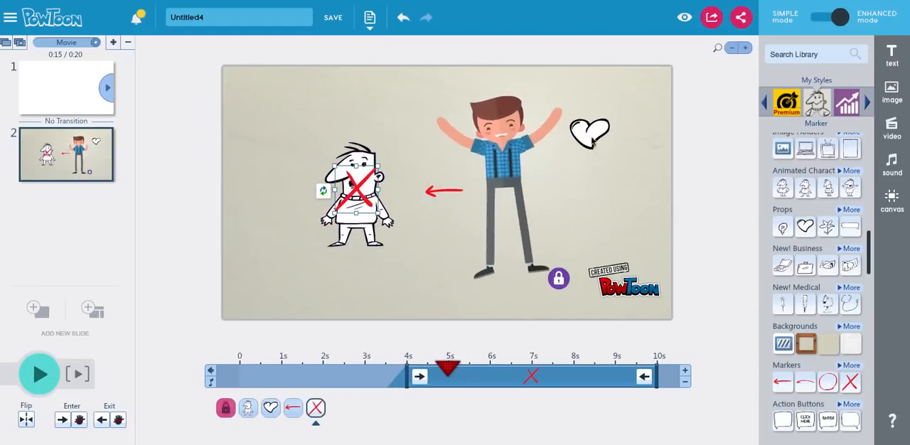
Step: Move the heart to the left of the sketched character and place the red cross over it
drag(593, 140, 276, 195)
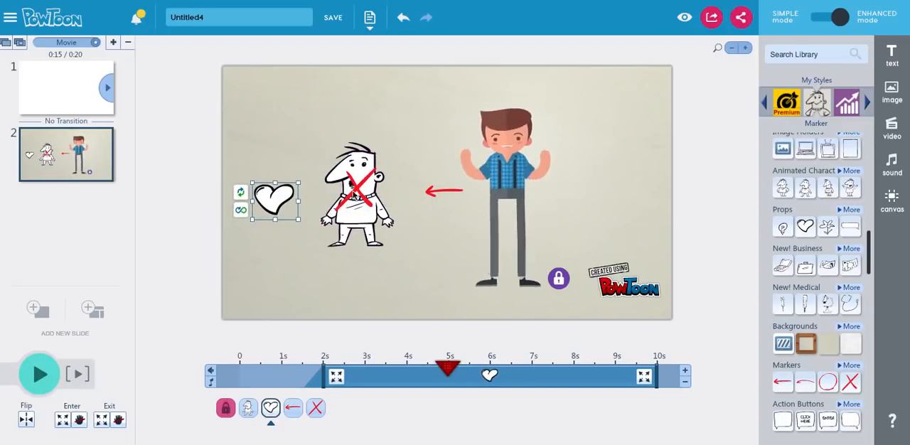
drag(354, 193, 269, 197)
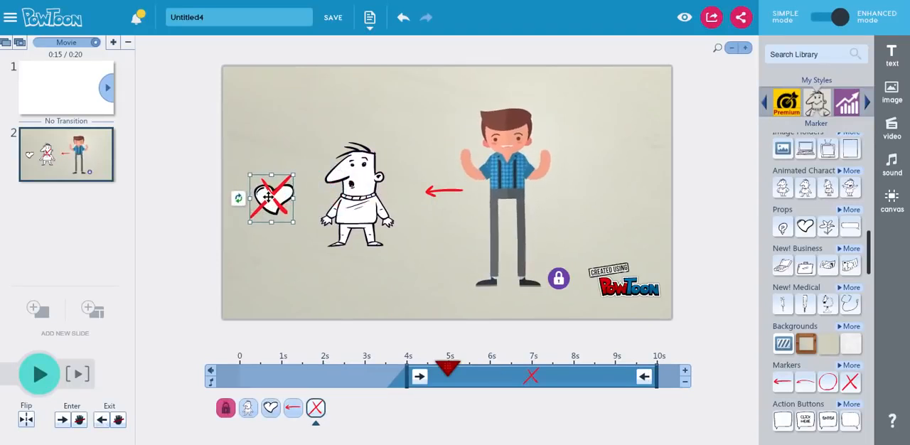
click(420, 230)
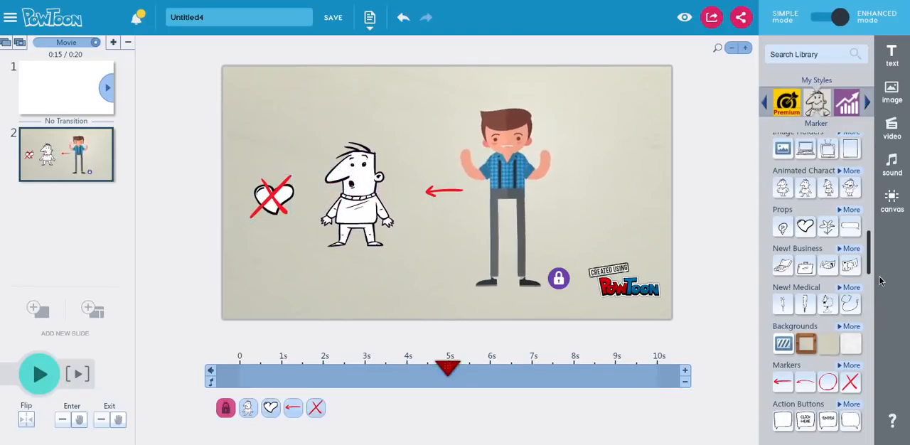
Step: Switch the library to the Infographic style, look through its categories and expand the full Text Effects list
click(867, 103)
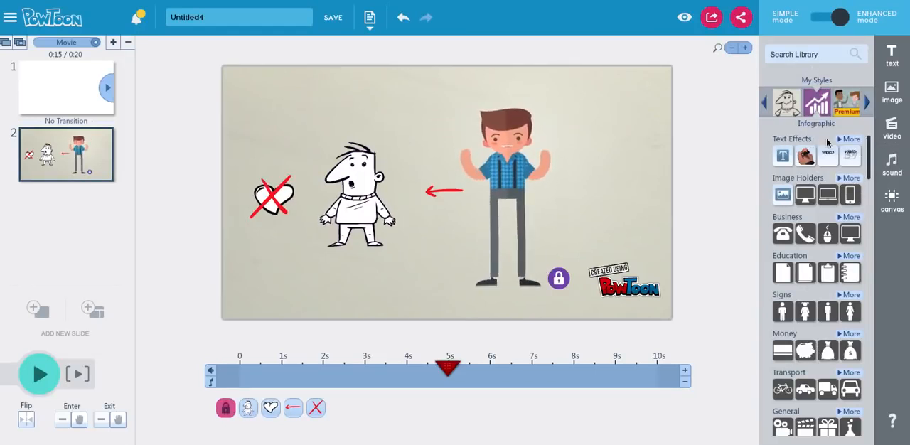
scroll(865, 199, down, 5)
scroll(865, 200, down, 3)
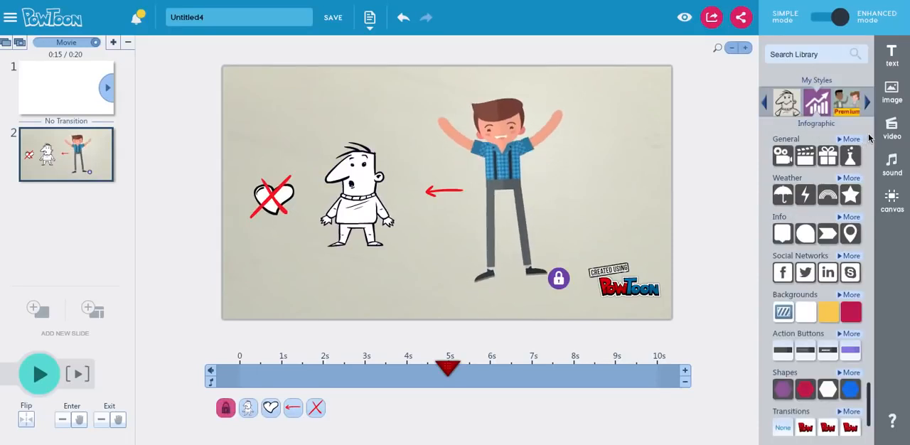
scroll(869, 137, up, 8)
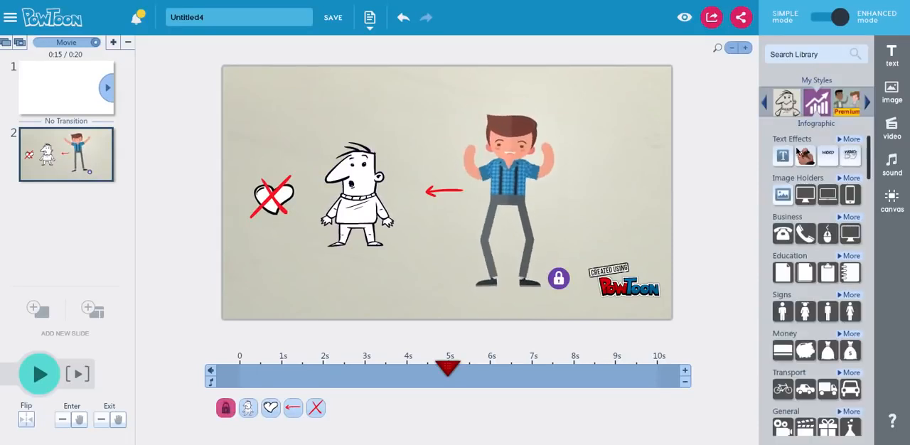
click(851, 140)
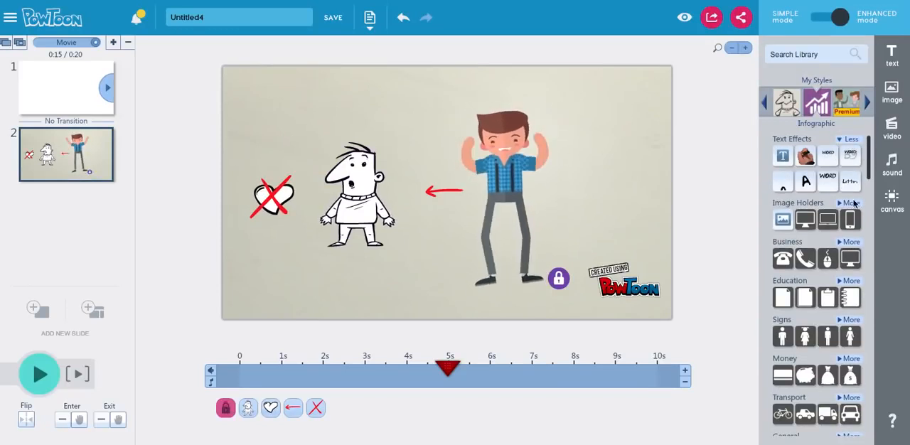
Step: Open the first slide and add a Hand writing text effect to it with the default text
click(50, 97)
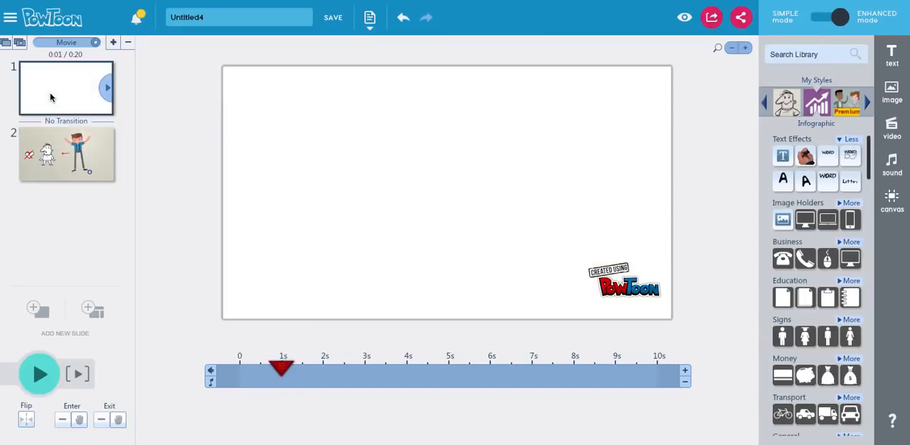
mouse_move(782, 156)
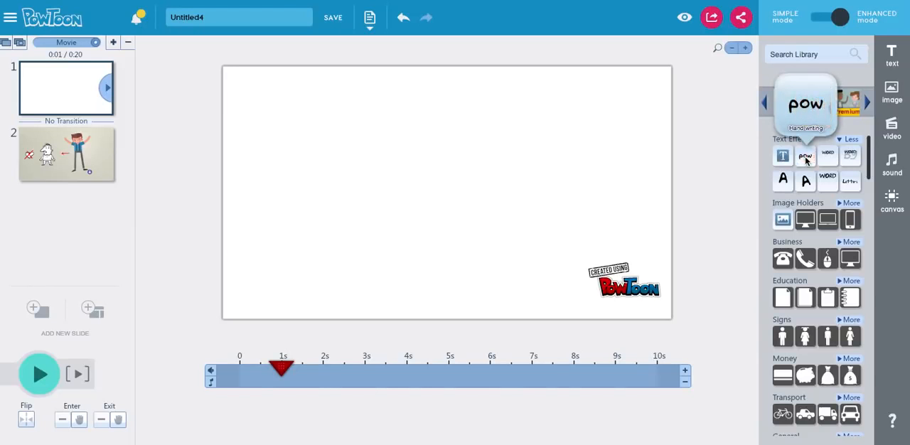
click(806, 158)
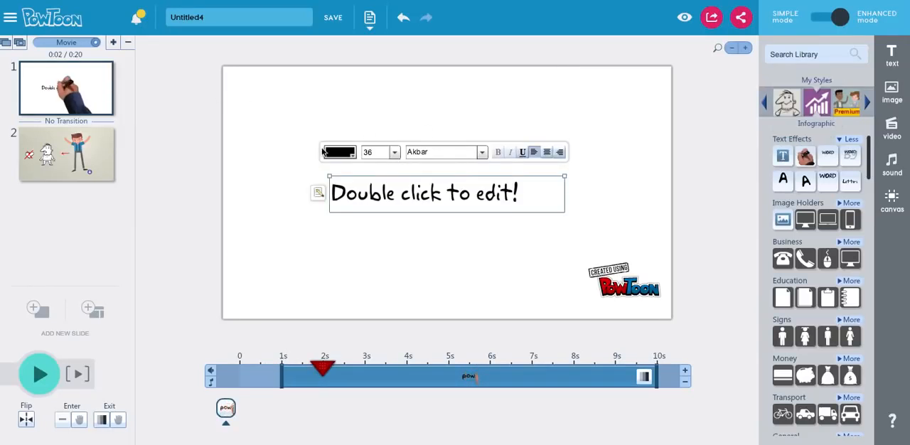
click(426, 272)
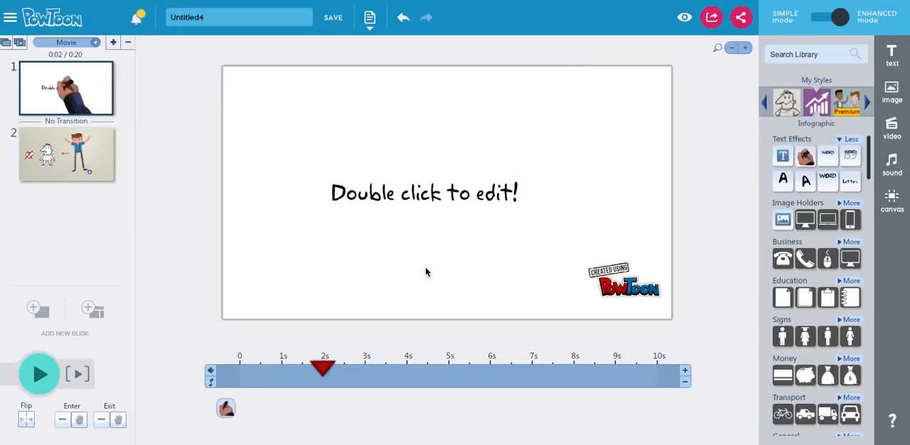
Step: Play the first slide from the start of the timeline to preview the handwriting animation, and pause it
drag(318, 369, 179, 372)
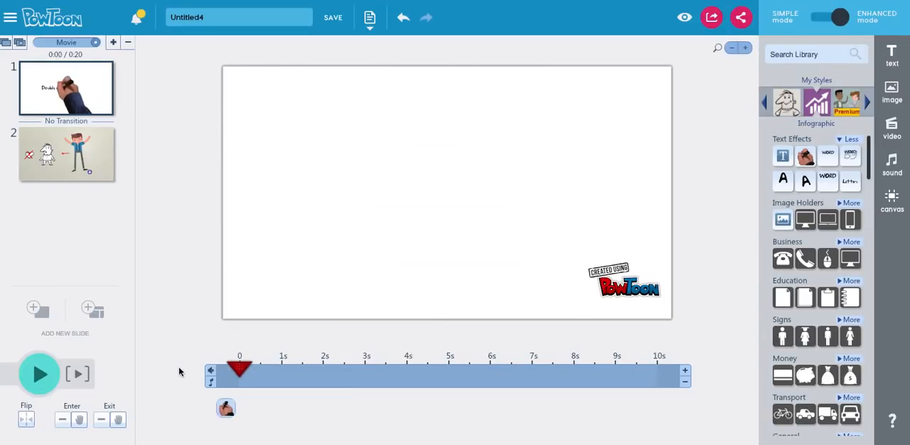
click(37, 374)
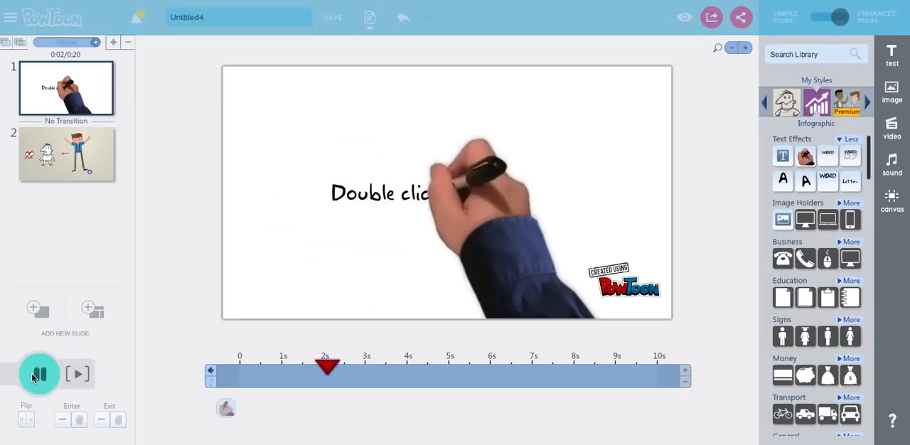
click(34, 375)
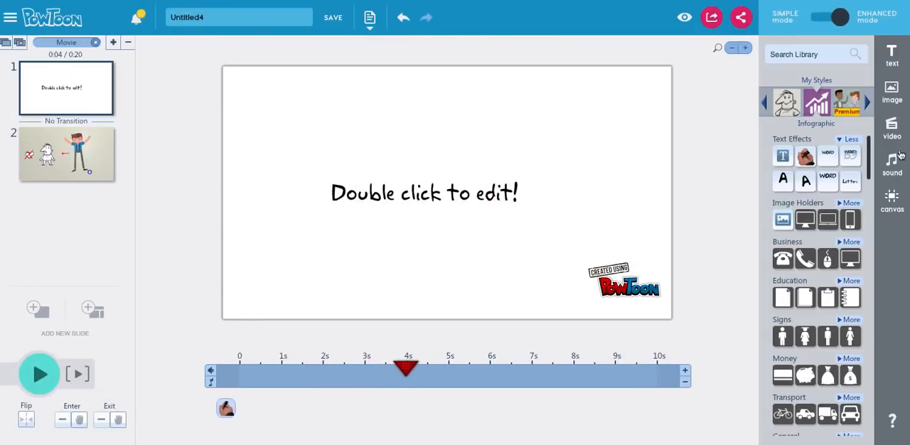
Step: Add the first word text effect, move it above the handwritten text, and delete the handwritten text
mouse_move(829, 158)
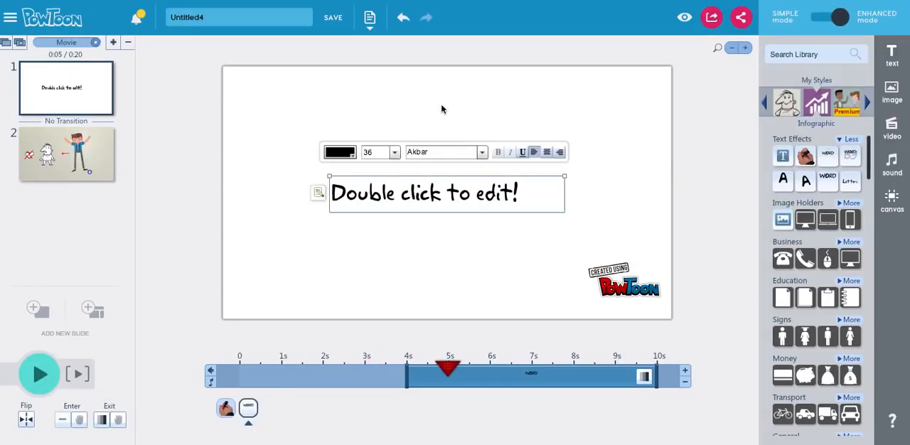
drag(391, 193, 379, 132)
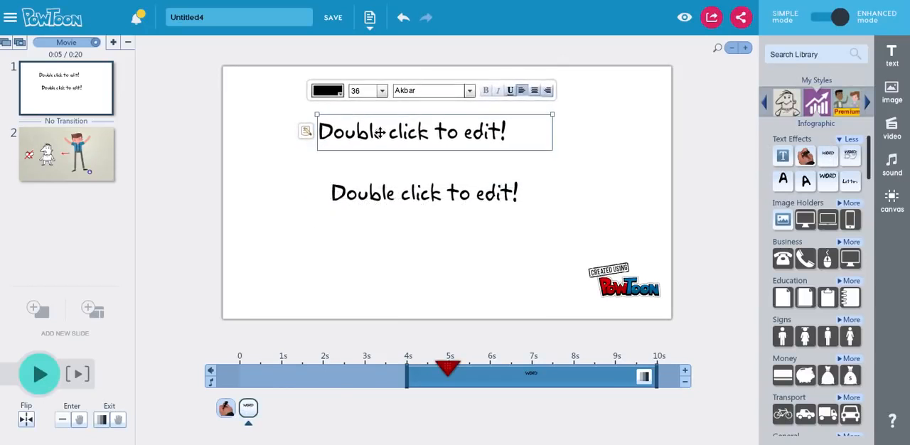
click(368, 200)
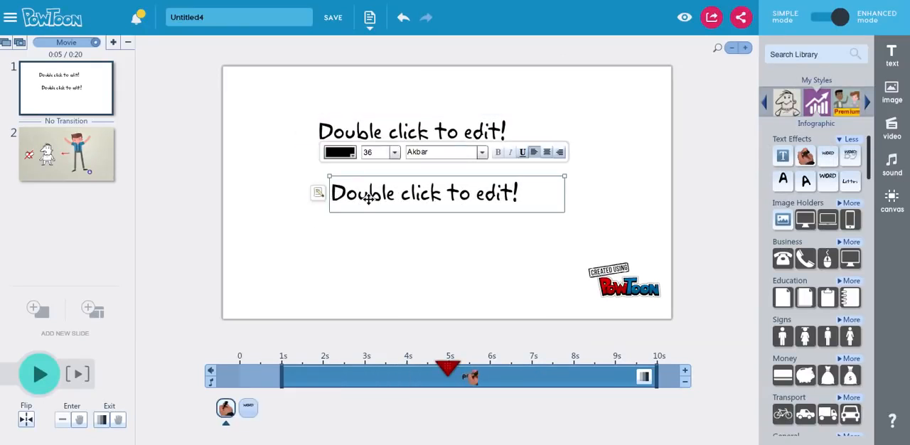
key(Delete)
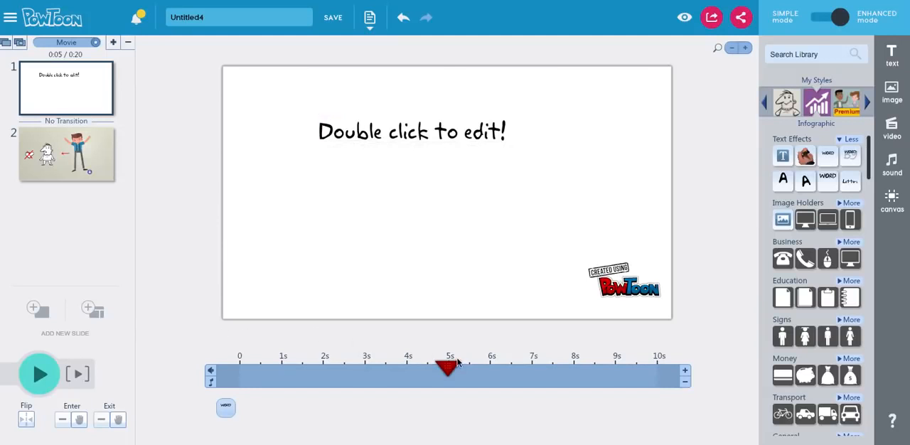
Step: Play the first slide from the start of the timeline to preview the word text effect, and pause it
drag(447, 367, 240, 367)
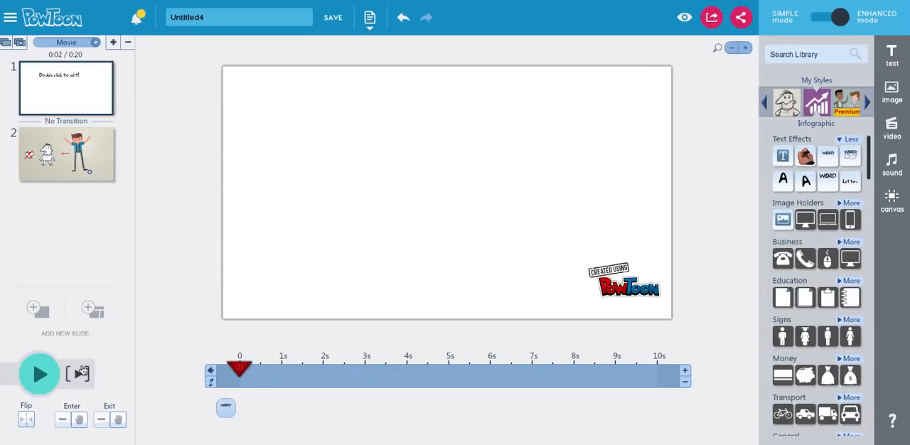
click(39, 374)
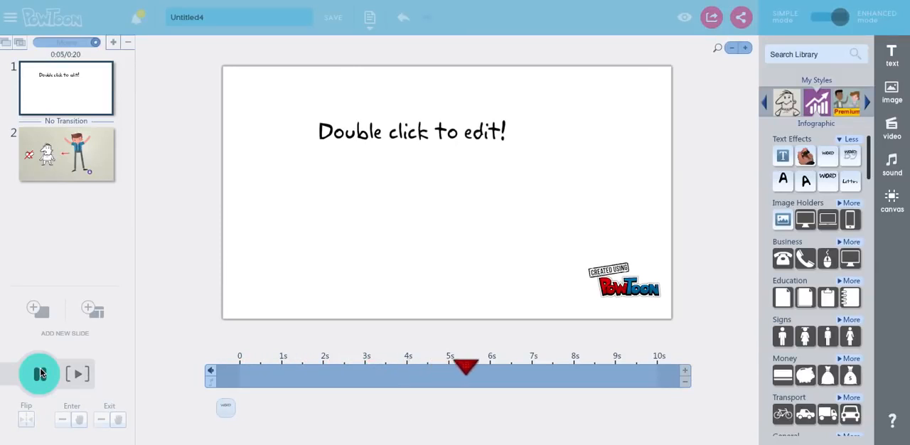
click(41, 373)
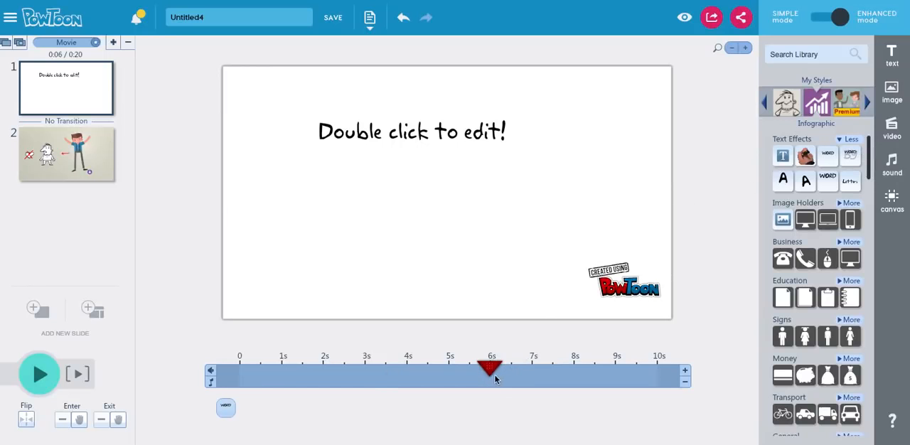
Step: Add a Computer Screen image holder with the child's portrait from My Library and place it on the right side of the slide
click(807, 221)
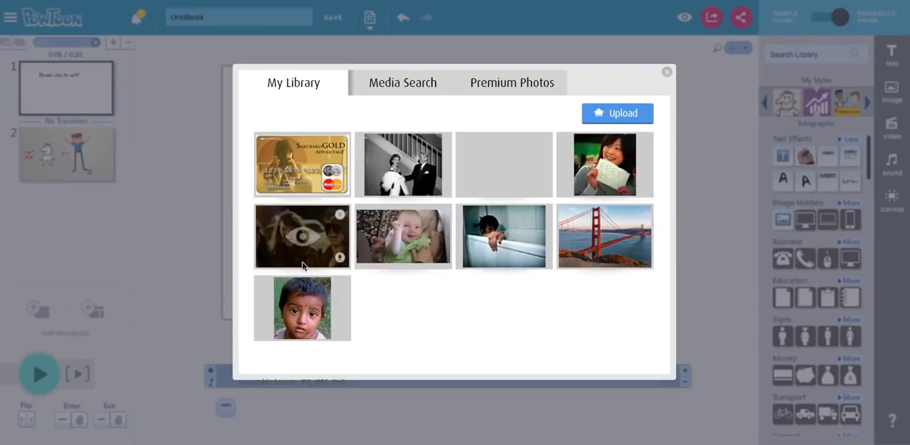
mouse_move(295, 308)
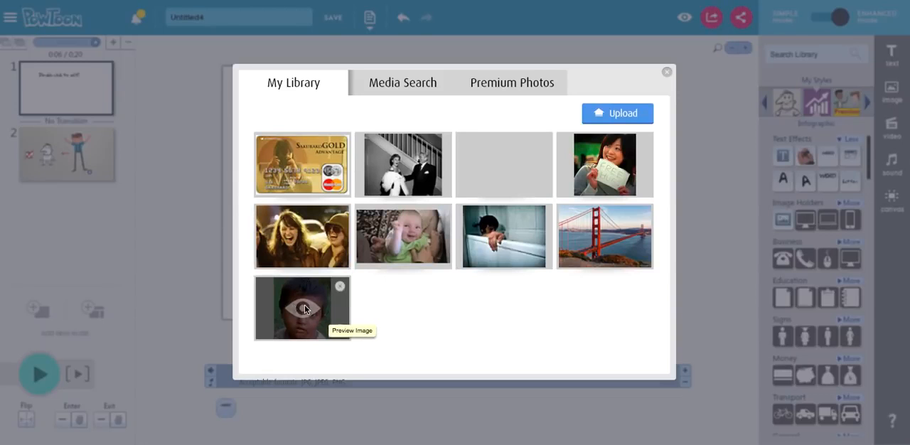
click(304, 308)
click(622, 339)
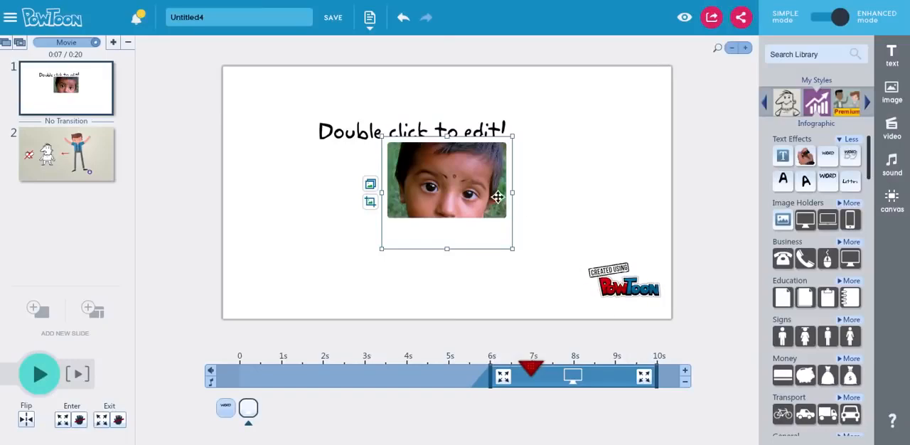
drag(477, 188, 617, 190)
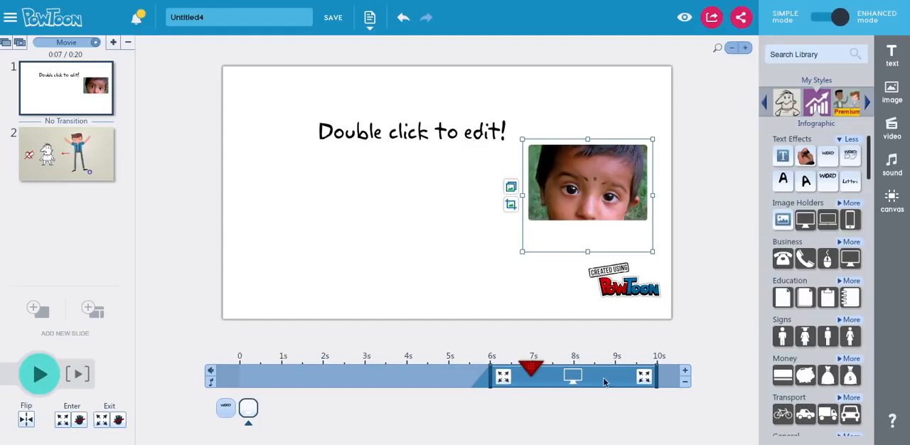
Step: Enable the Hand option for the picture's entrance and set the picture to start at 1s on the timeline
click(503, 381)
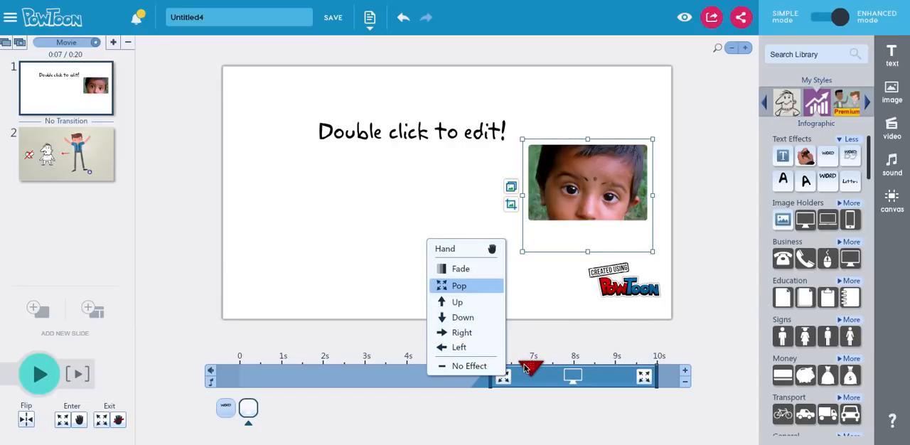
drag(532, 367, 260, 367)
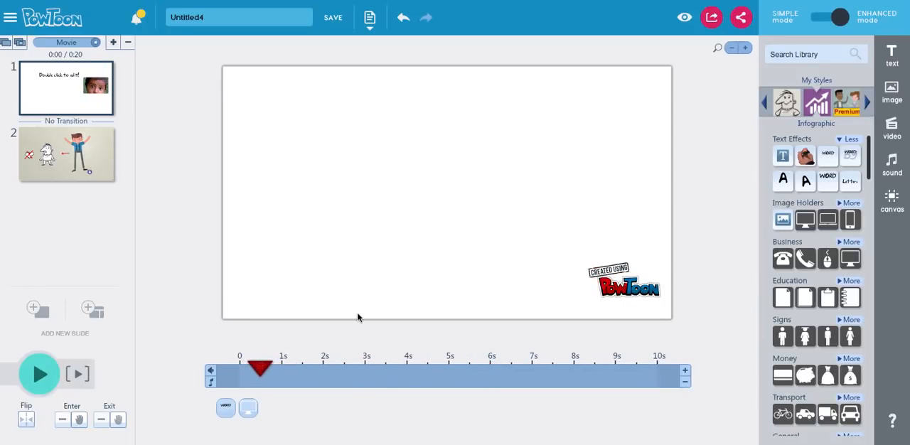
click(253, 412)
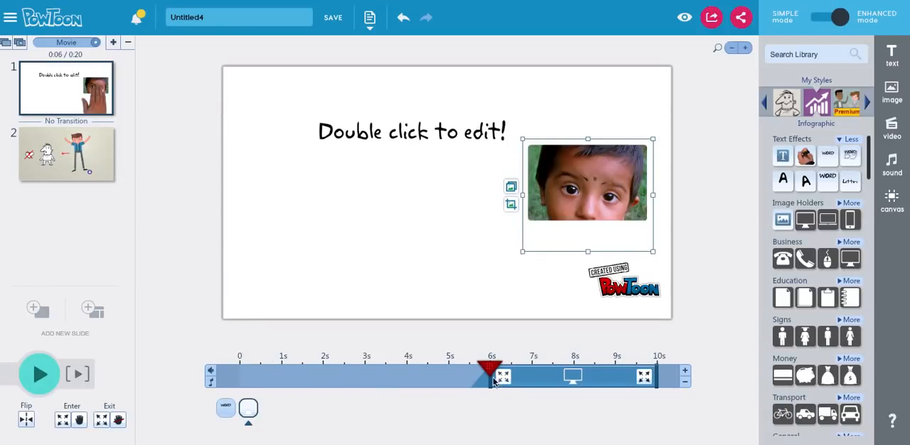
drag(489, 378, 292, 370)
click(293, 373)
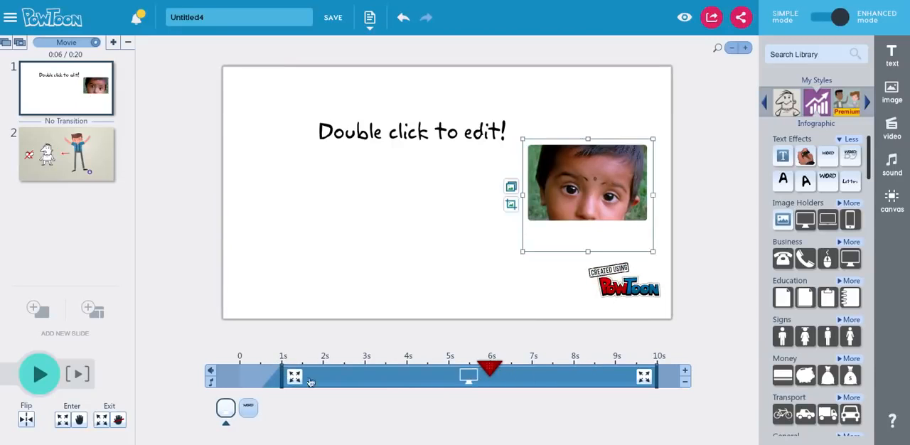
Step: Play the slide from 0 to preview the picture's entrance, and pause it
drag(494, 372, 219, 339)
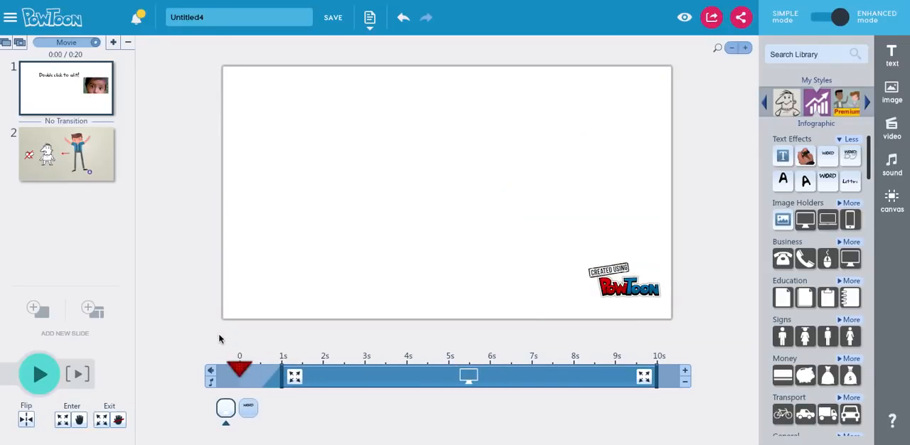
click(233, 370)
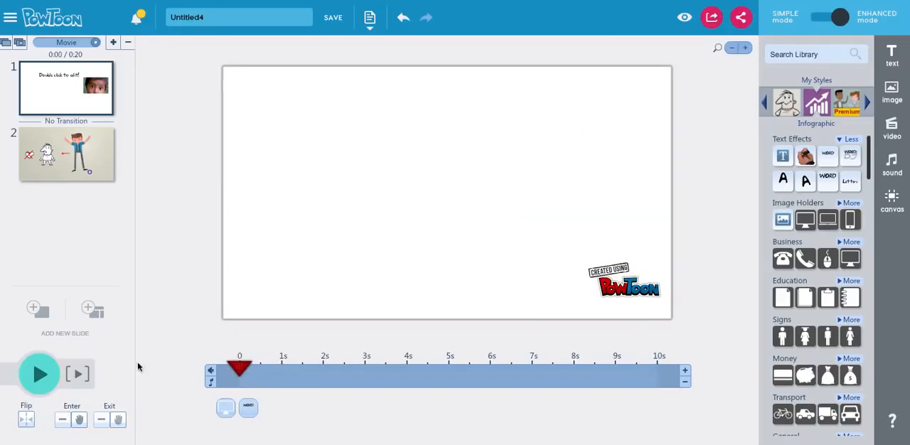
click(41, 375)
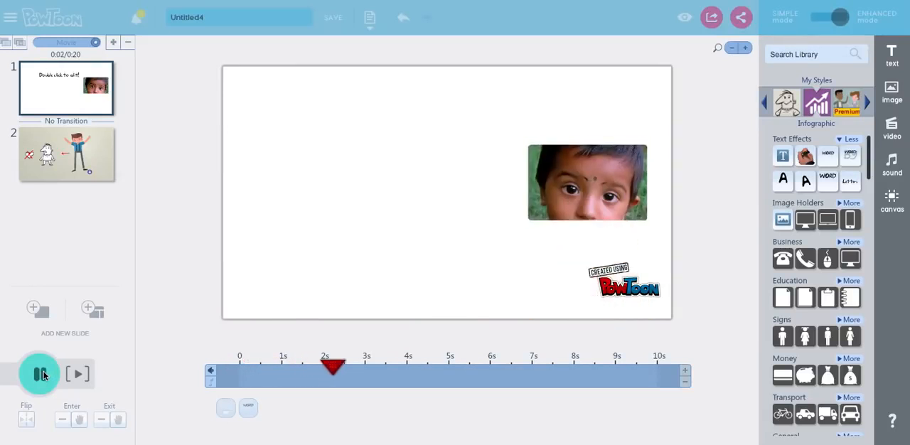
click(41, 374)
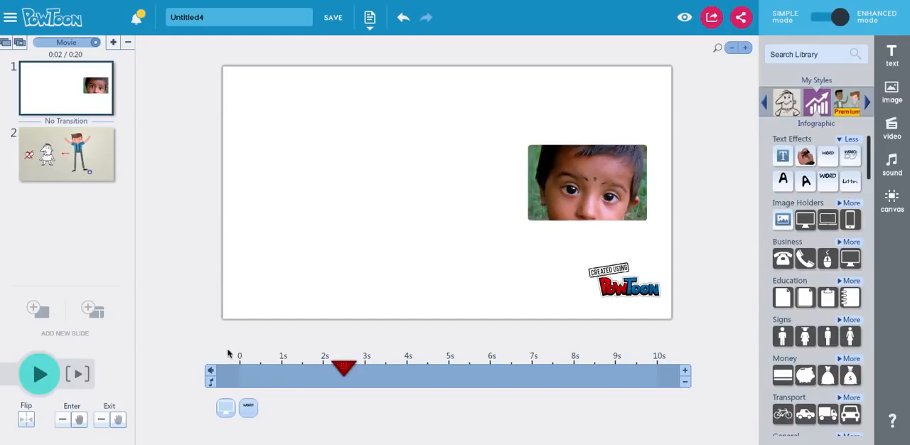
Step: Select the picture and expand the Image Holders and Business categories of the Infographic library to examine their items
click(225, 403)
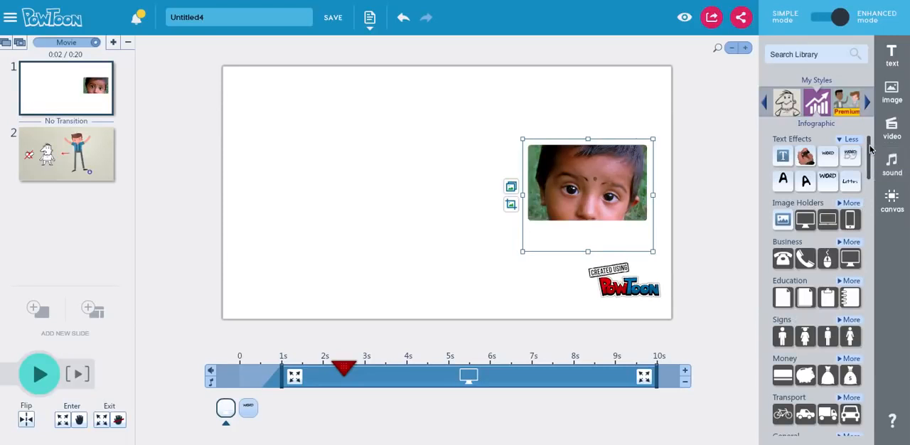
scroll(858, 186, down, 1)
click(852, 184)
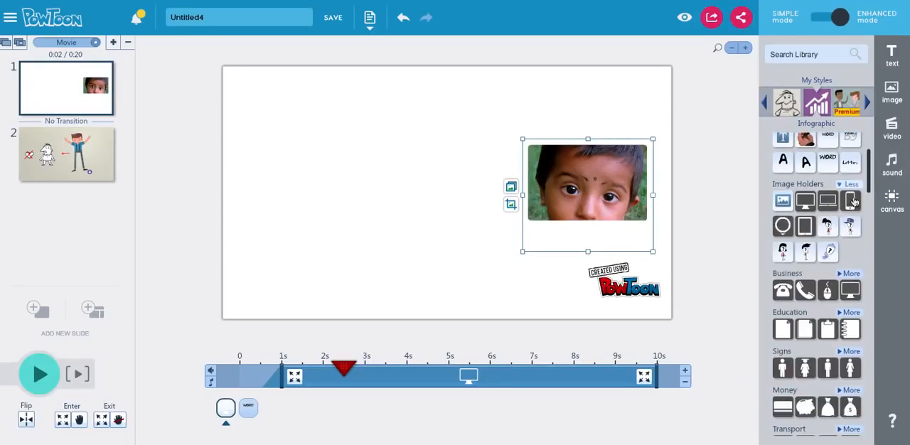
click(852, 273)
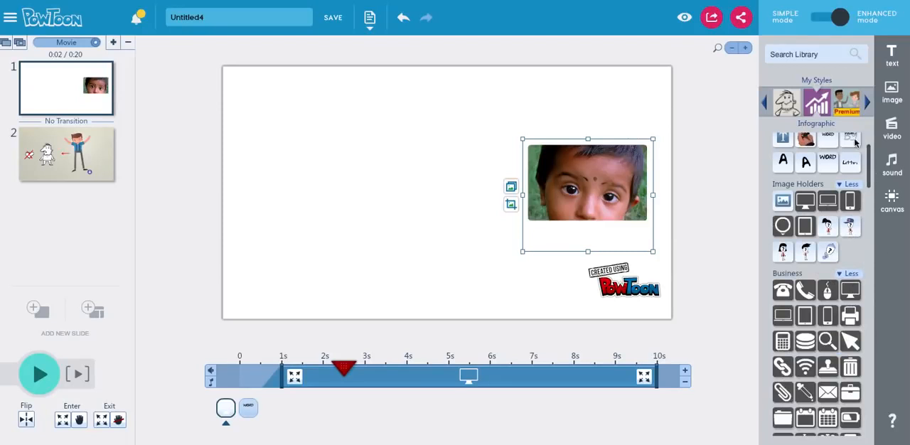
Step: Switch the library to the Picto style and expand its full Characters list
click(765, 104)
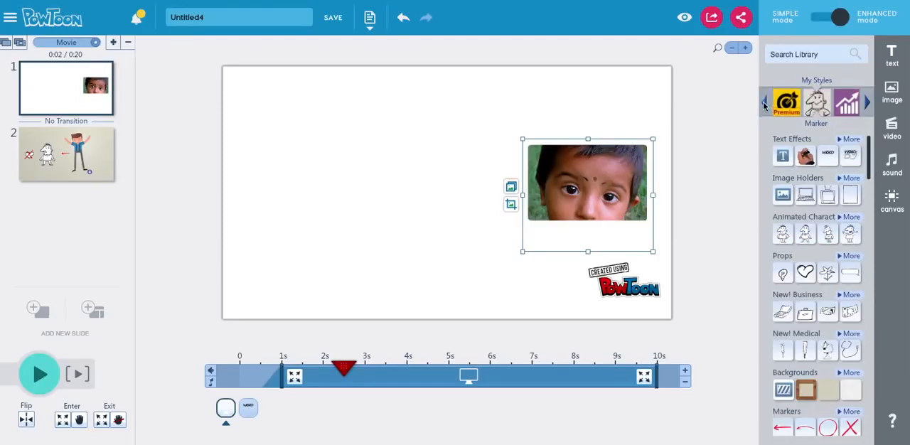
click(765, 105)
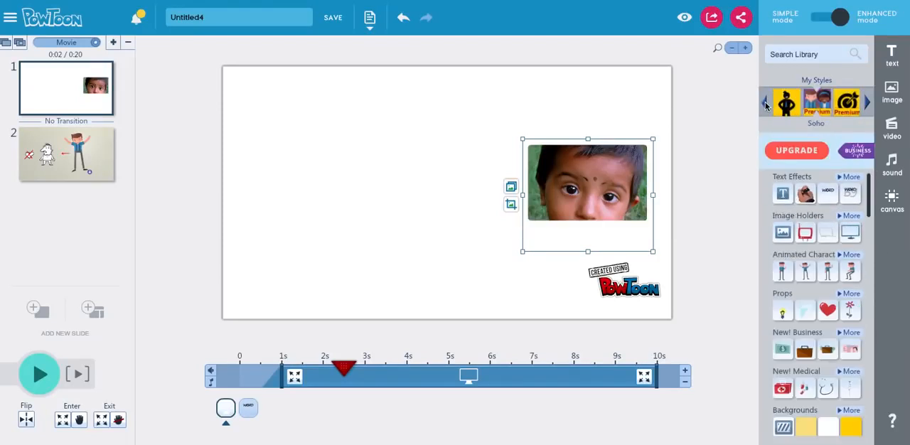
click(765, 105)
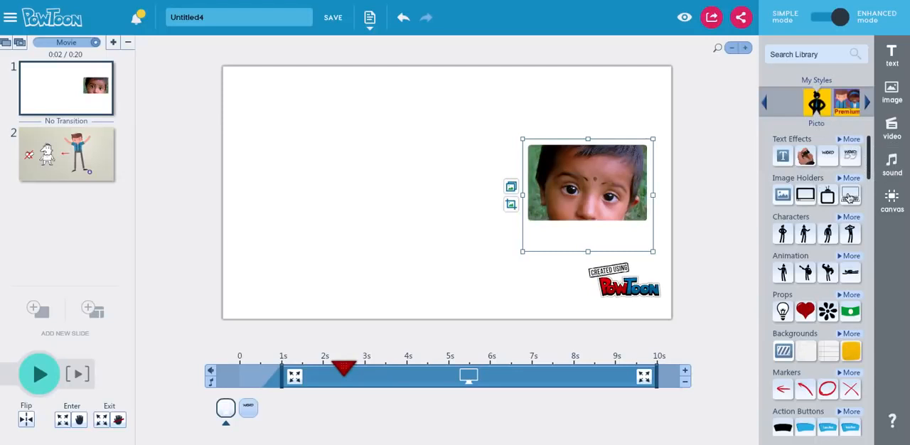
click(850, 217)
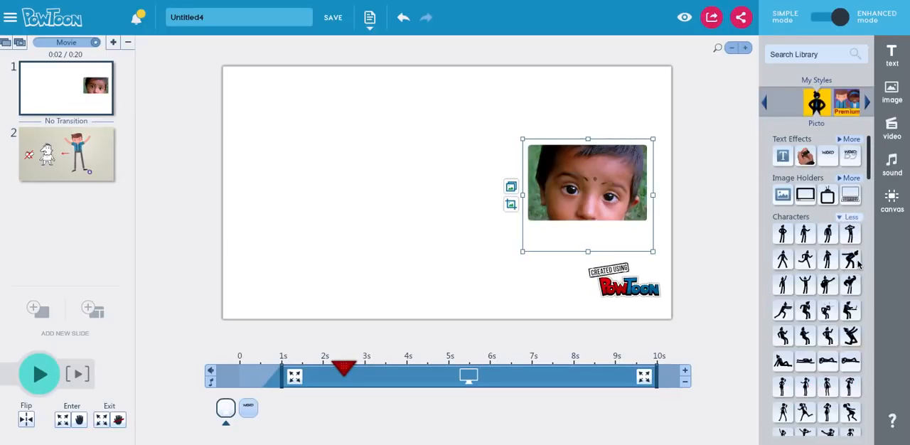
Step: Add the bent-over Picto character to the left side of the slide and delete the child's picture
scroll(867, 169, down, 2)
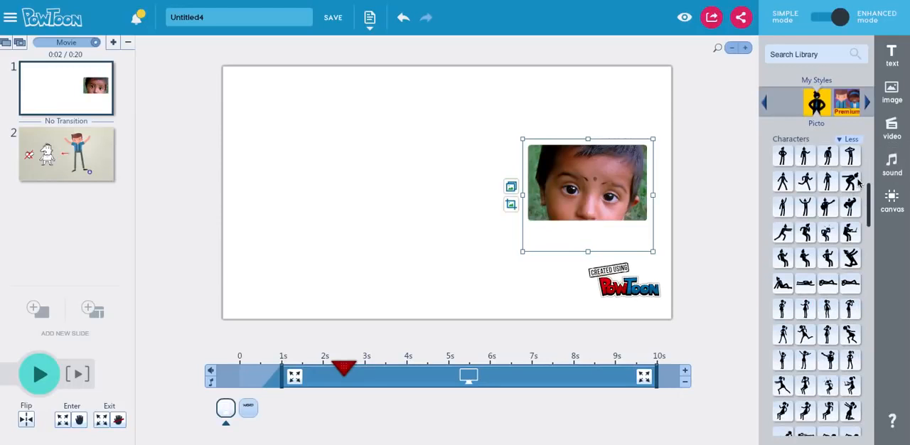
drag(859, 183, 431, 148)
drag(448, 188, 307, 199)
click(596, 190)
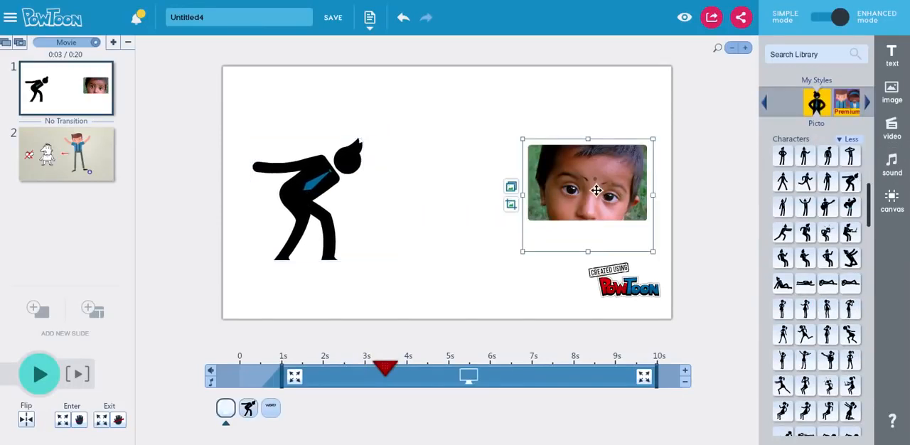
key(Delete)
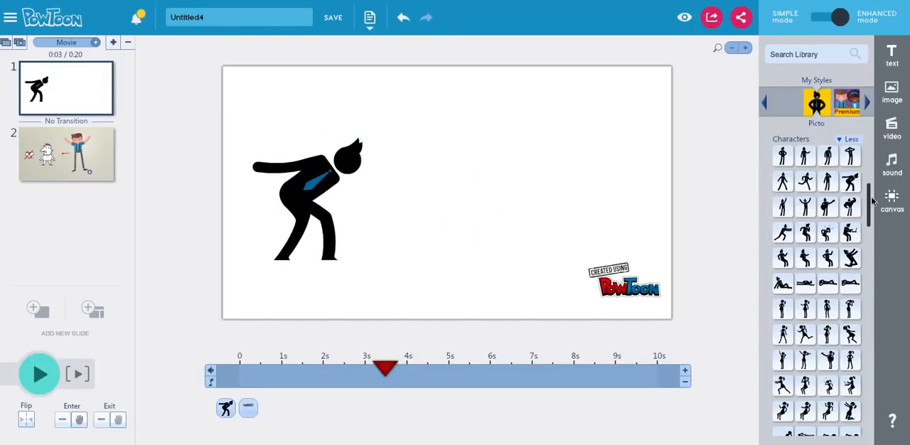
Step: Add the Flying figure from the Picto Animation category and place it on the right side of the slide
drag(873, 203, 858, 271)
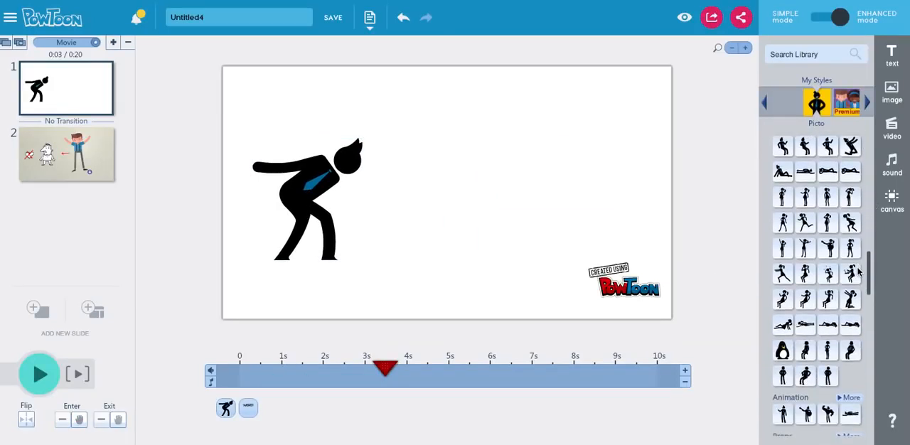
scroll(849, 320, down, 1)
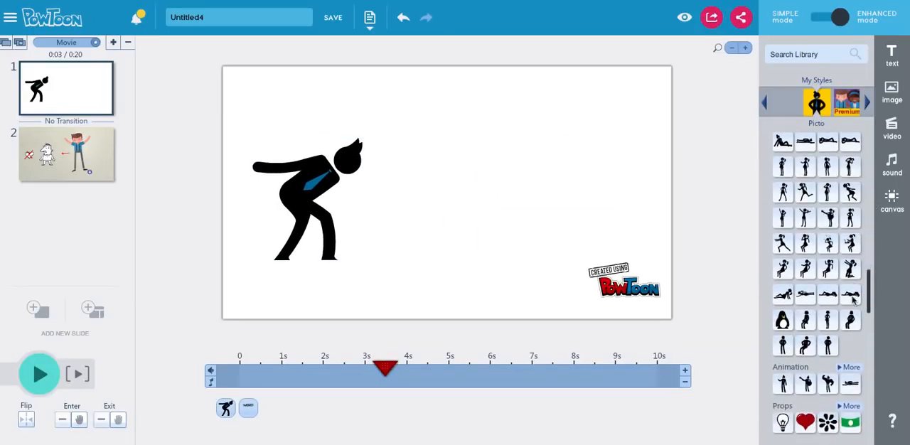
click(852, 389)
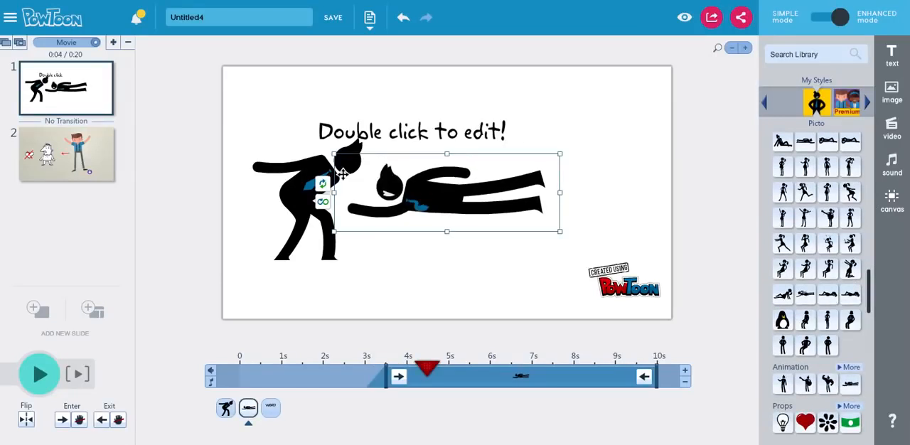
drag(445, 197, 531, 209)
Step: Delete the "Double click to edit!" text and the bent-over character from the slide
click(445, 135)
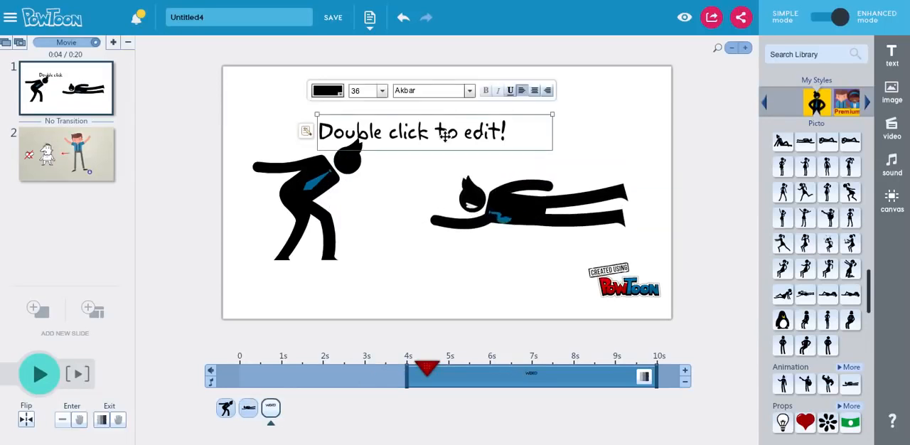
key(Delete)
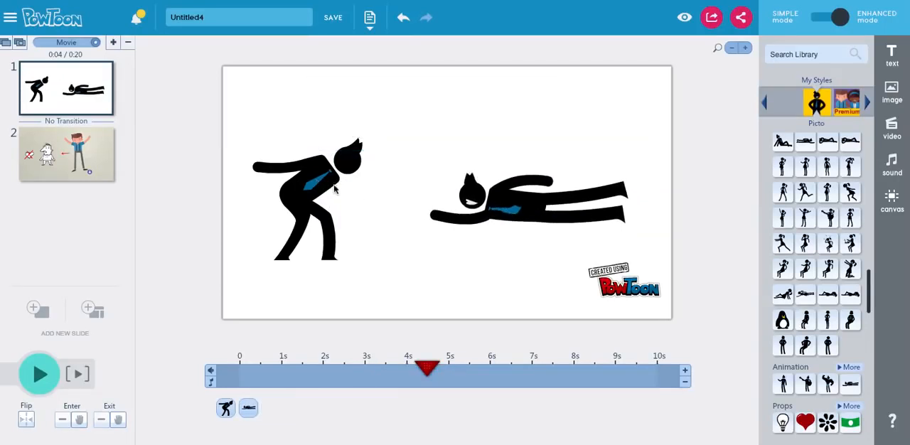
click(313, 206)
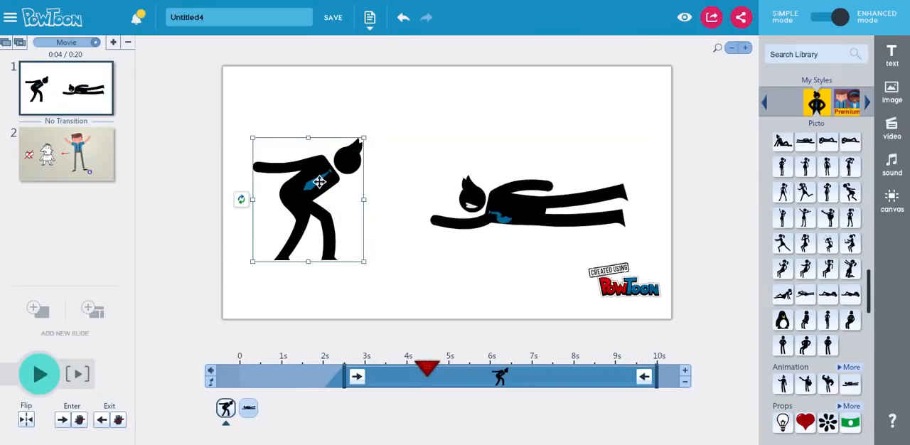
key(Delete)
Step: Move the flying figure toward the slide's upper left and enlarge it to about two-thirds of the slide's width
click(510, 223)
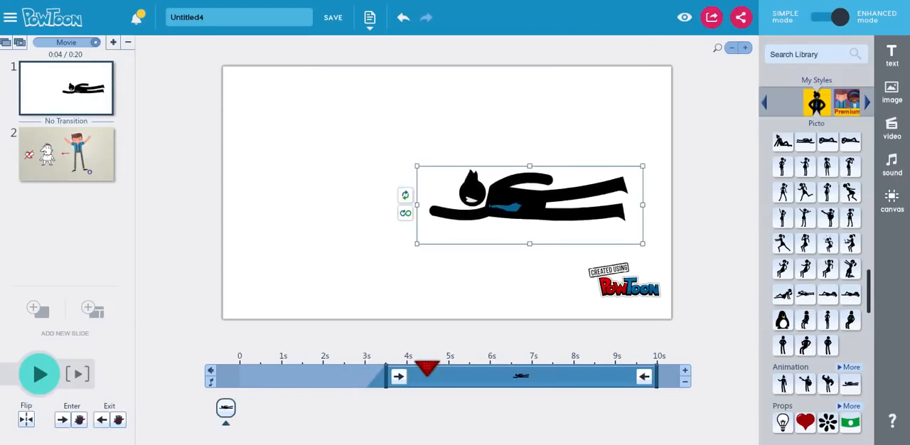
drag(418, 168, 323, 134)
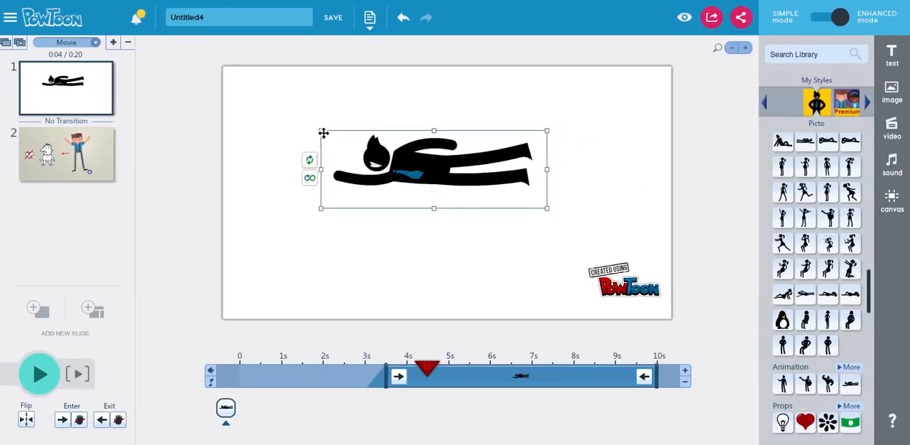
drag(321, 130, 352, 147)
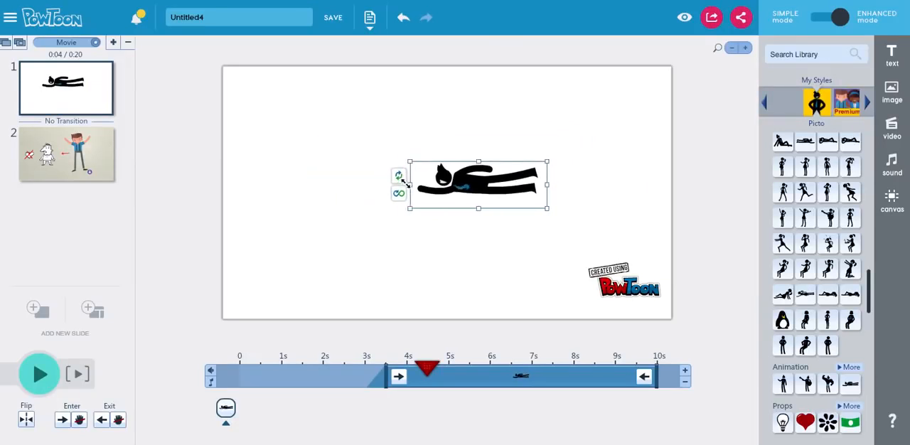
drag(404, 181, 237, 104)
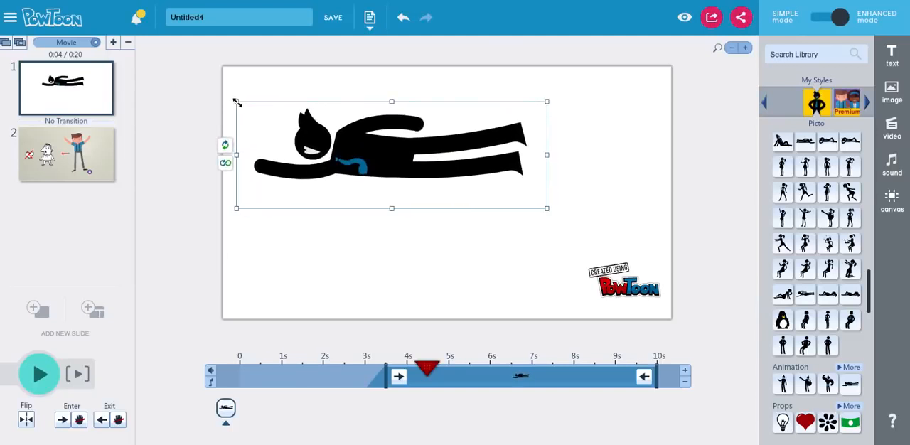
Step: Move the flying figure toward the slide's center and flip it horizontally to face the other way
drag(359, 163, 392, 179)
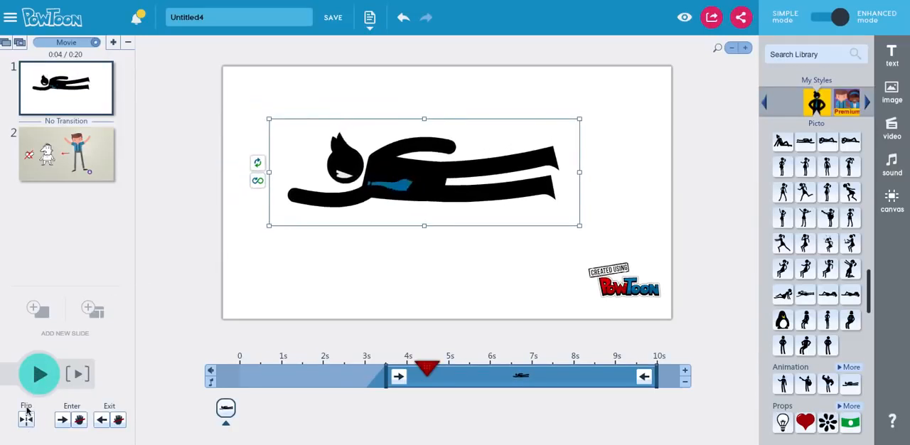
click(26, 416)
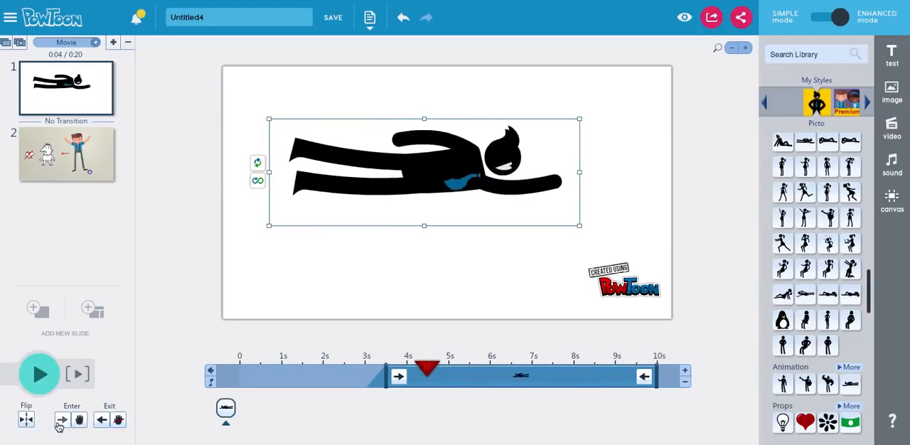
Step: Keep the flying figure's enter effect as Right, set its exit effect to Right, and preview the slide from about 2 seconds
click(61, 422)
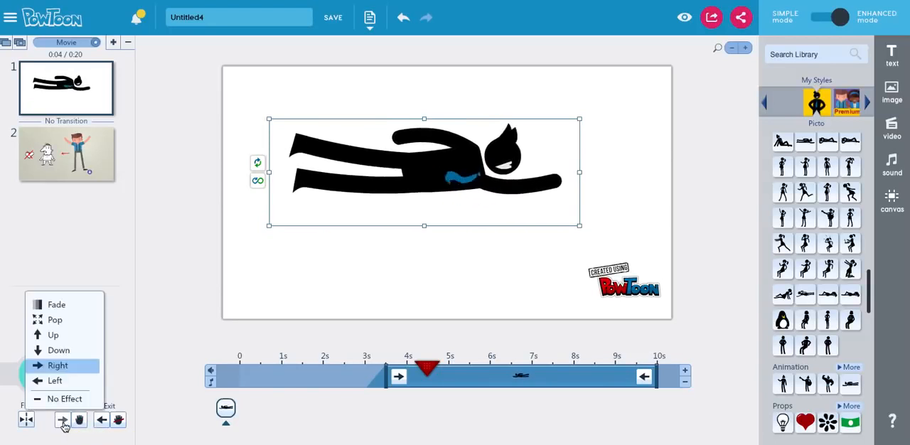
click(101, 421)
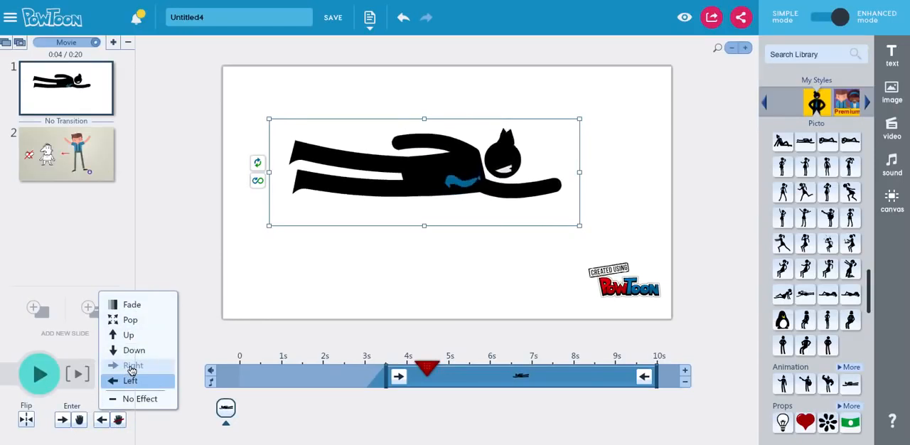
click(131, 367)
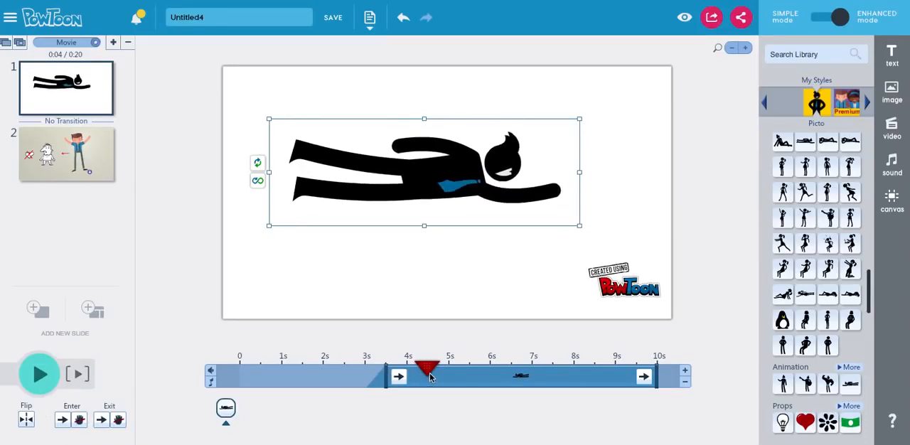
drag(429, 376, 346, 368)
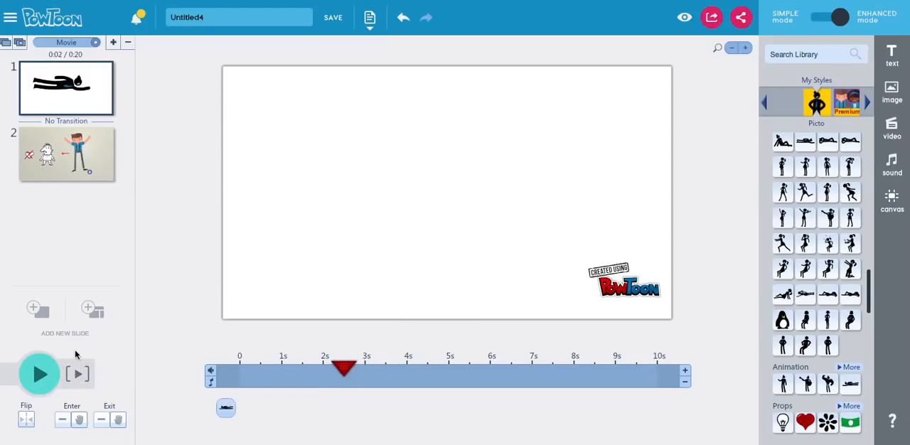
click(37, 376)
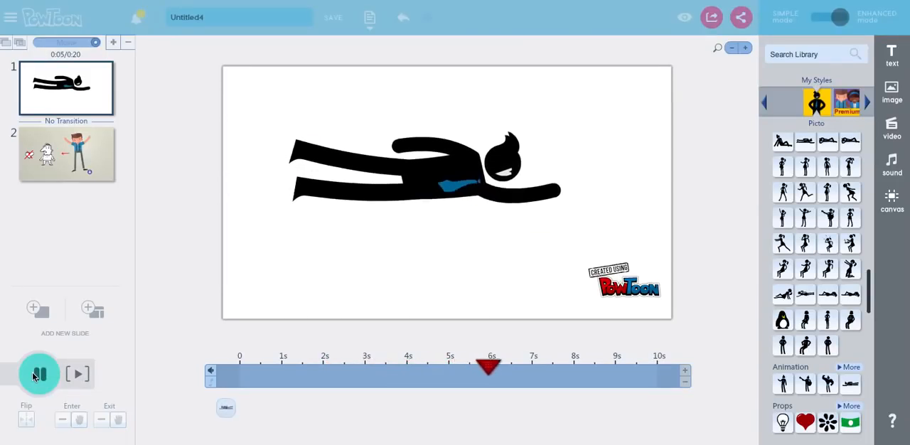
click(36, 376)
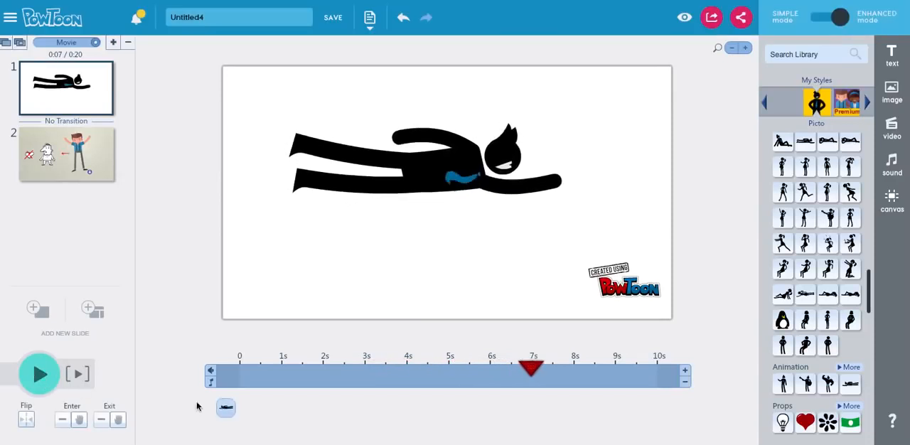
Step: Shorten the flying figure's duration on the timeline so it exits earlier, and play the slide from about 3 seconds
click(225, 407)
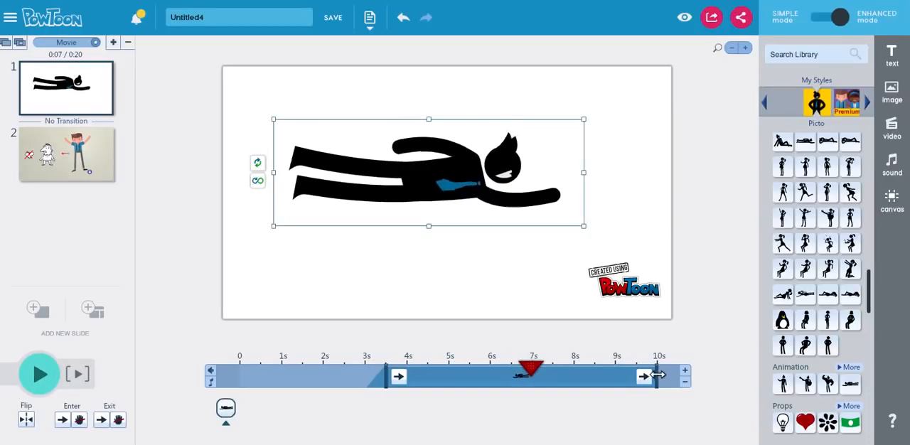
drag(656, 376, 352, 369)
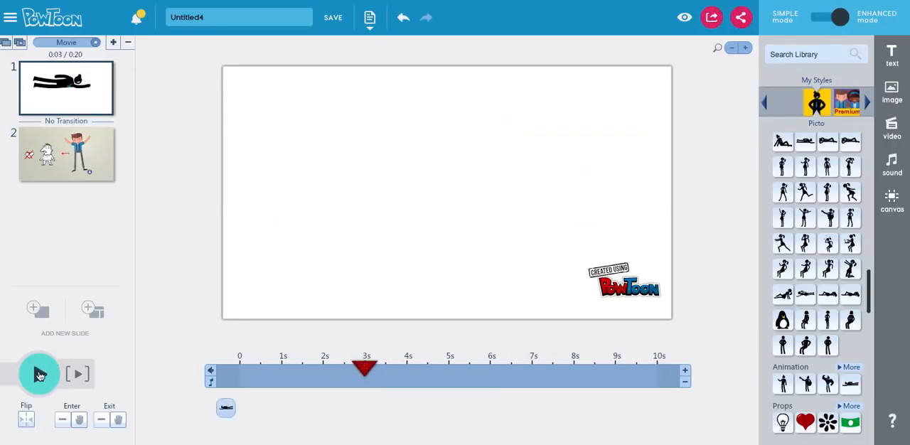
click(39, 376)
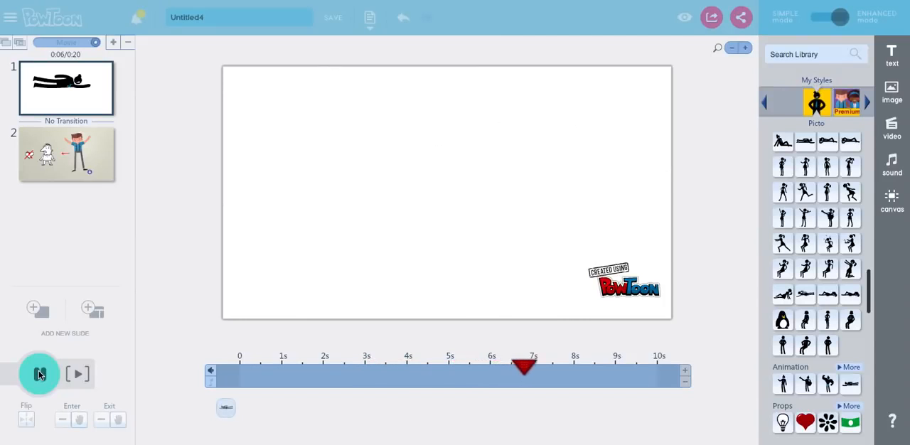
click(39, 377)
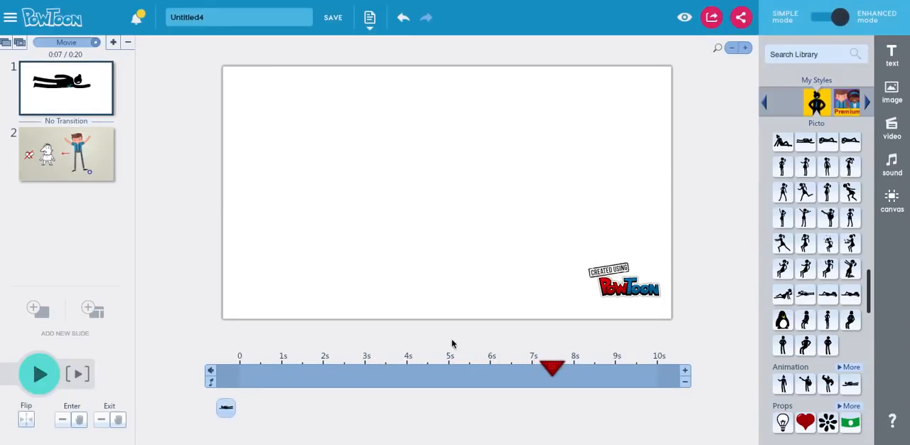
Step: Expand the Picto Transitions category and apply the Zoom Out Right transition between slides 1 and 2
drag(869, 292, 856, 418)
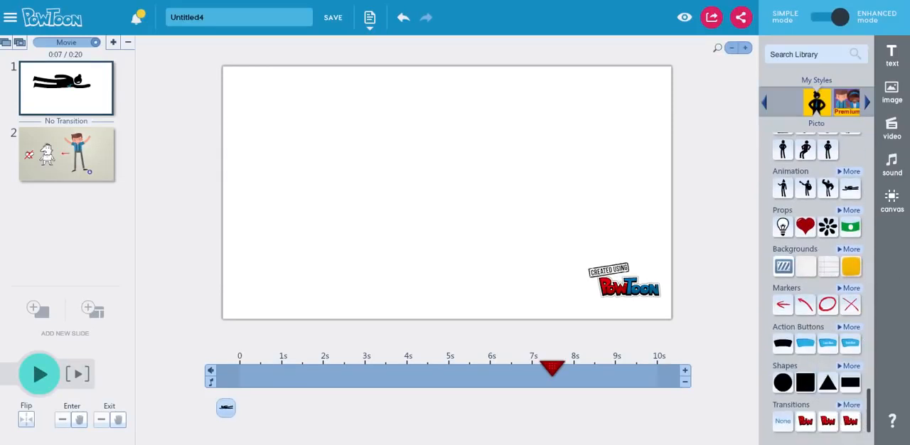
click(851, 405)
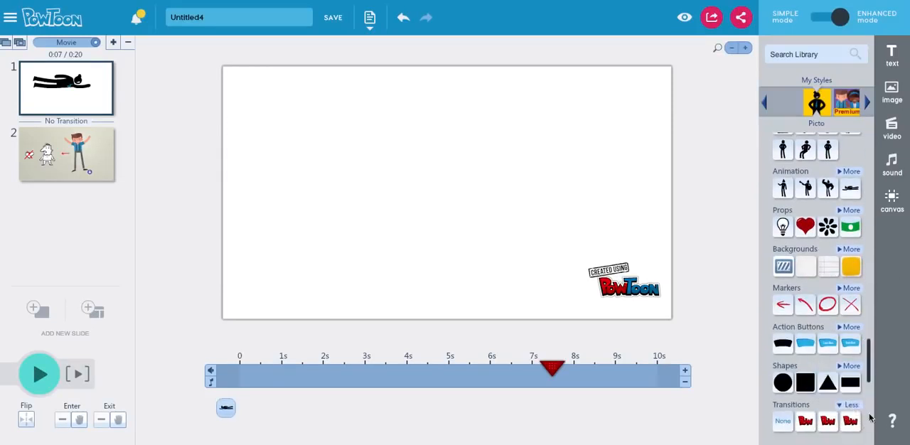
scroll(873, 363, down, 3)
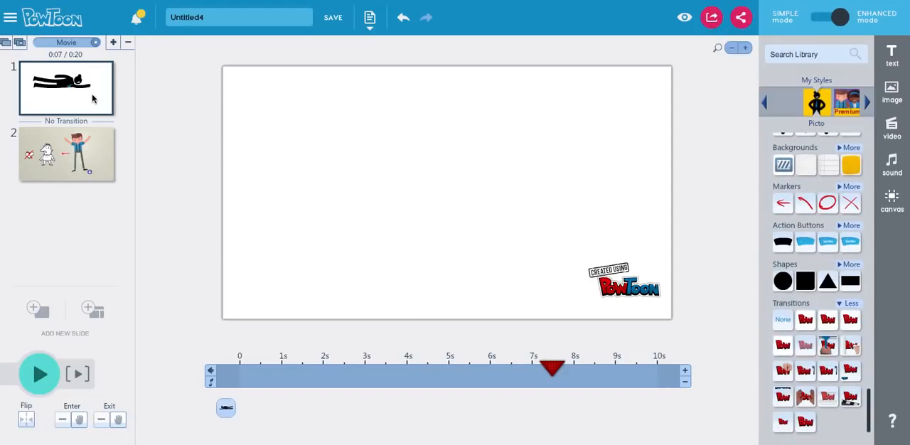
mouse_move(805, 321)
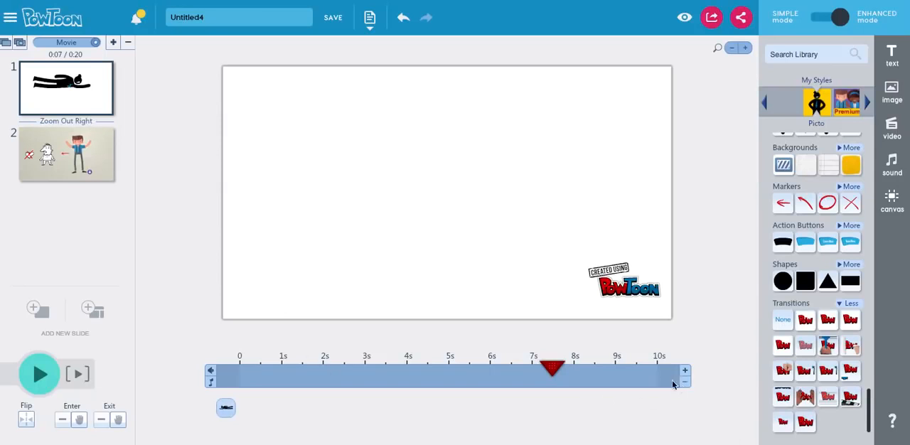
Step: Apply the yellow painted background to slide 1 and play the movie from about 9 seconds through the transition into slide 2
drag(561, 364, 615, 368)
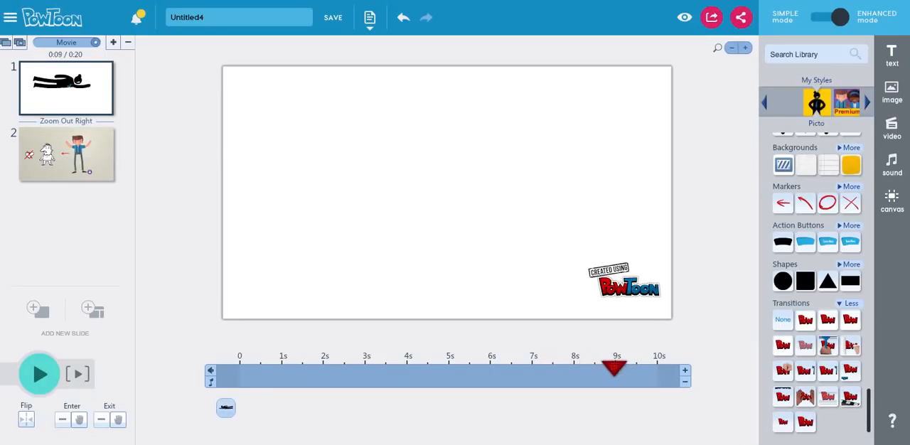
click(852, 167)
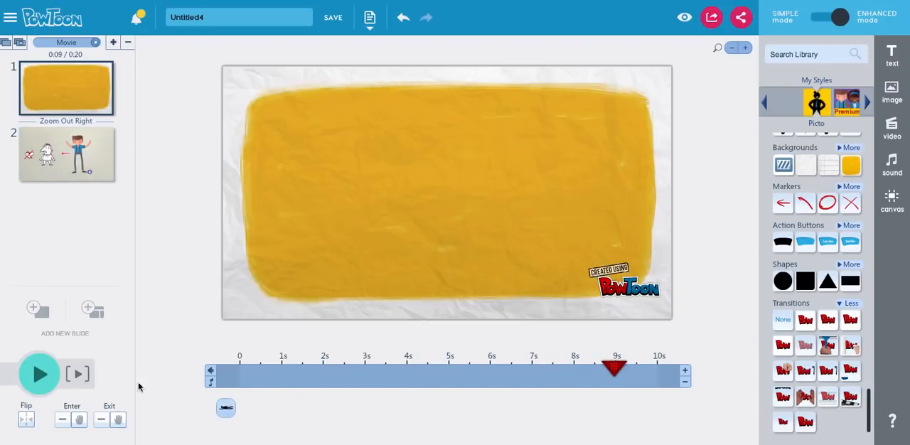
click(41, 375)
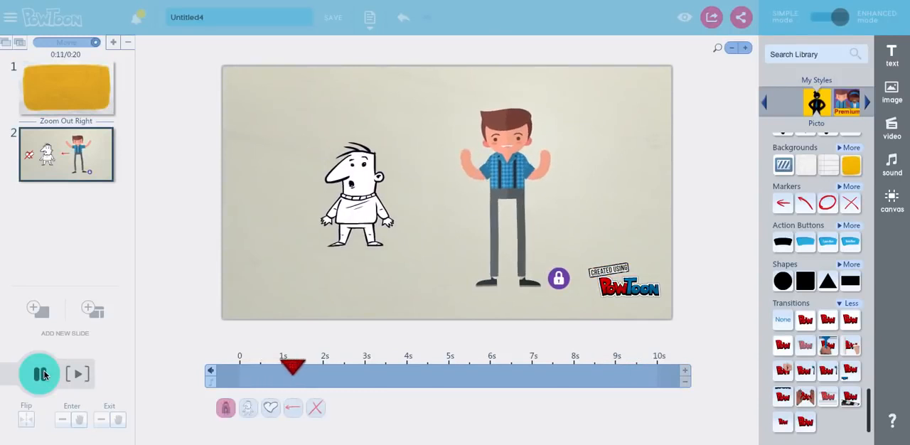
click(40, 375)
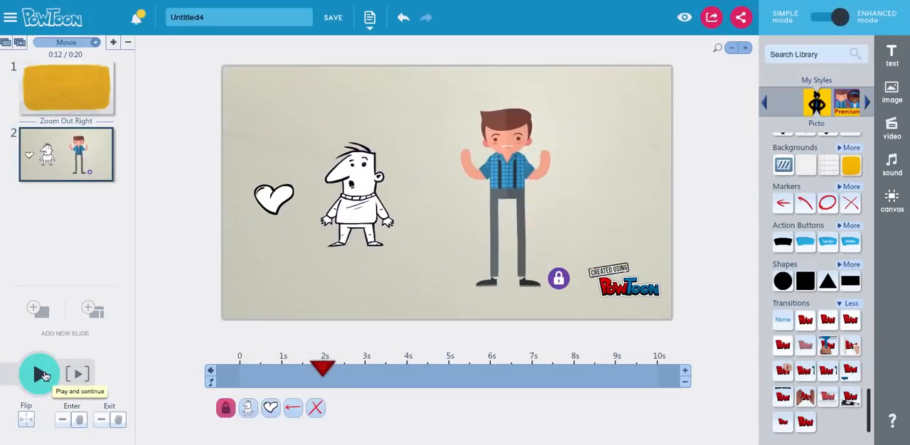
click(40, 375)
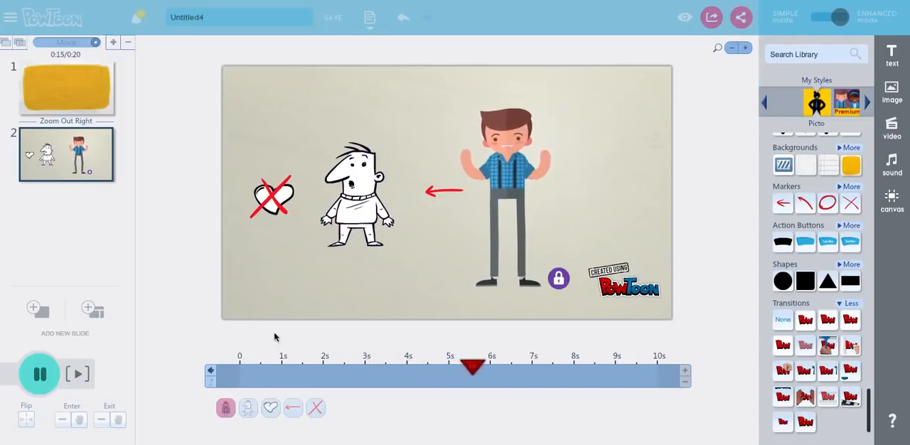
click(41, 381)
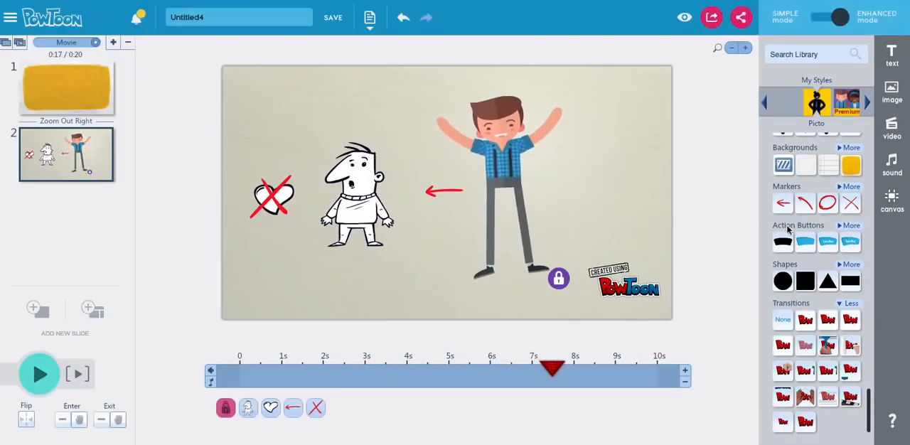
Step: Add the orange "Enter" action button beside the man's legs on slide 2 and inspect its hyperlink setting
click(848, 226)
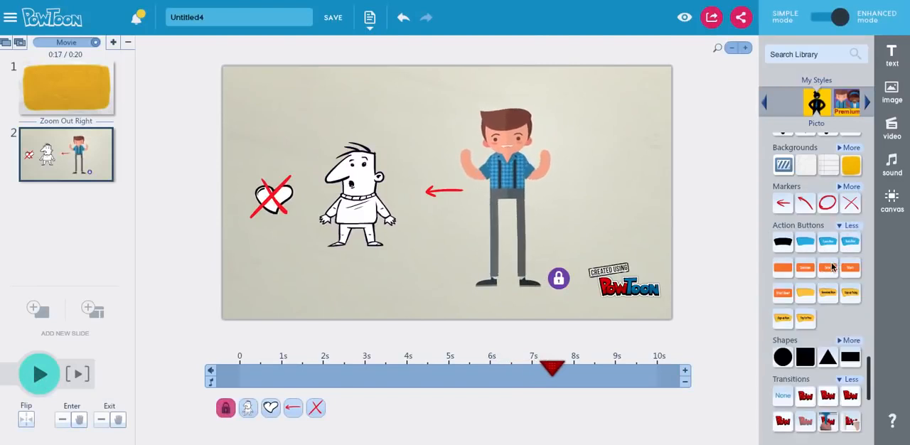
click(829, 269)
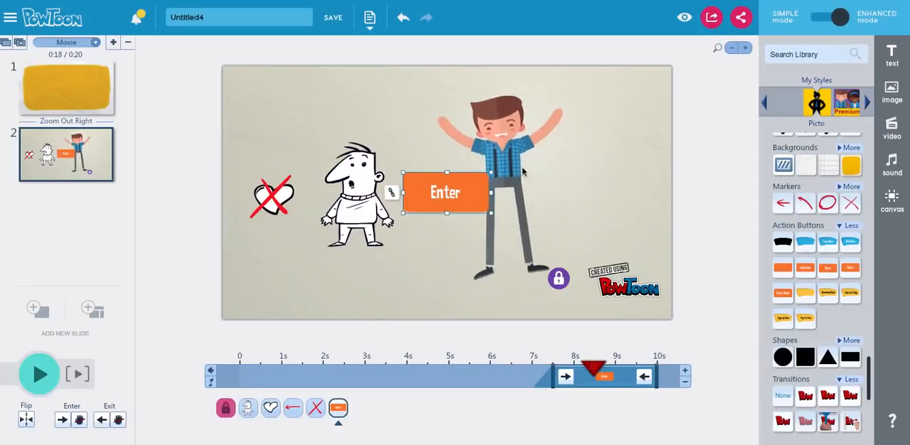
drag(443, 197, 599, 228)
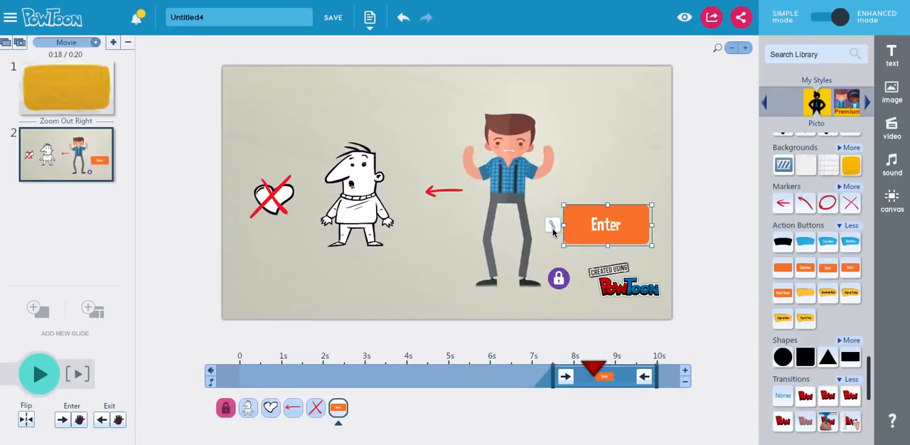
click(552, 226)
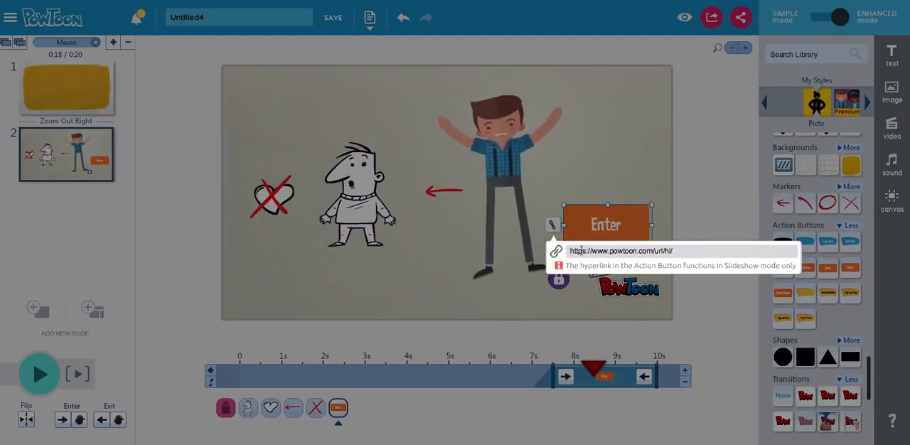
click(576, 192)
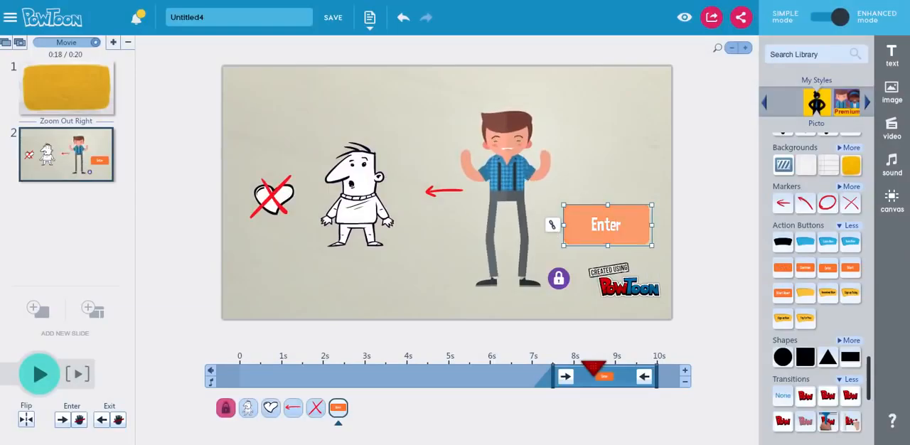
Step: Add a blank orange action button to slide 2 and place it below the red arrow between the two characters
click(784, 269)
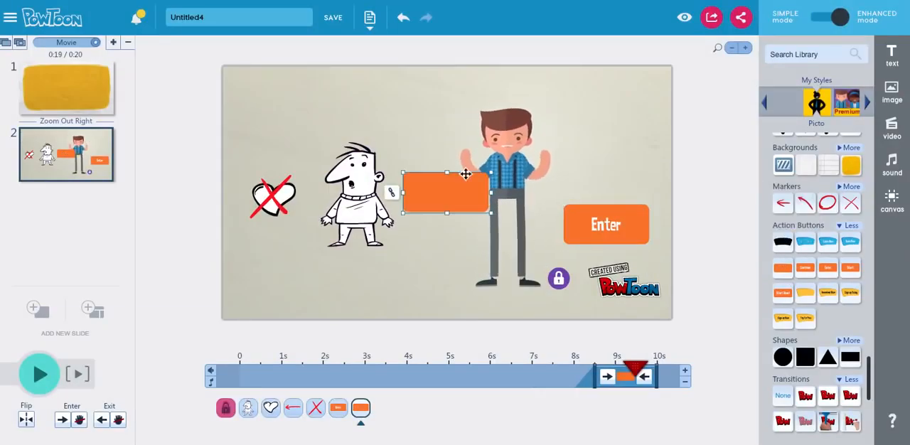
drag(439, 181, 422, 211)
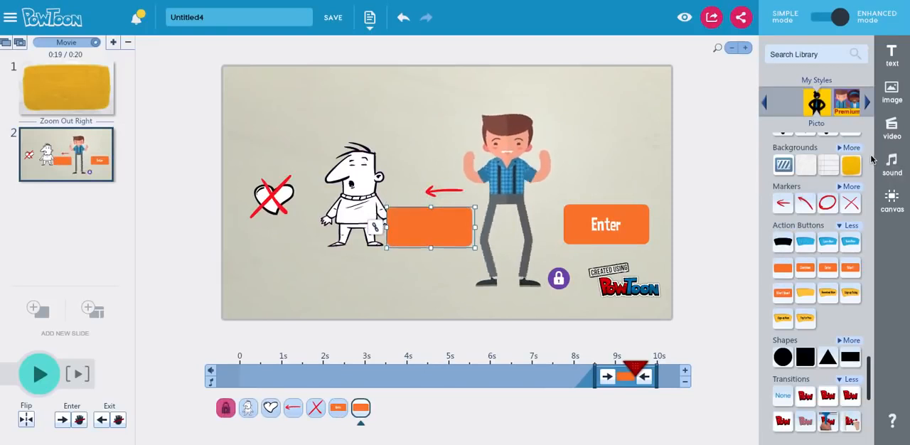
Step: Add a "Double click to edit!" text object from Text Effects and place it in the slide's upper left above the sketched character
scroll(869, 155, down, 2)
scroll(869, 155, up, 5)
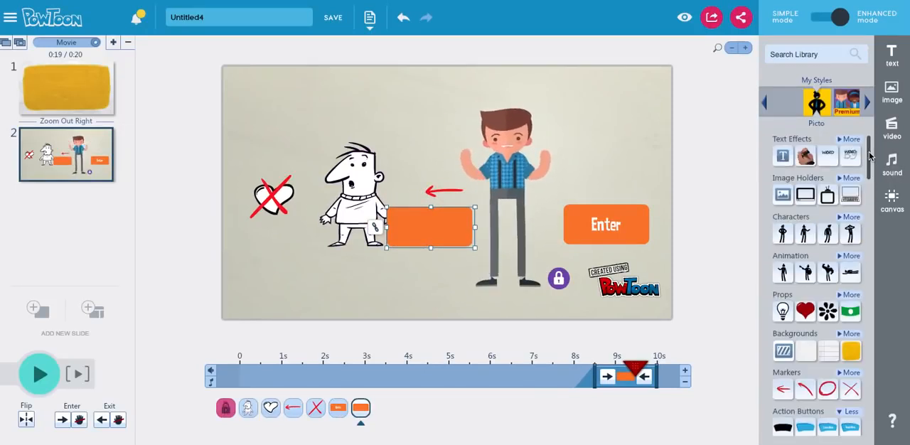
click(783, 155)
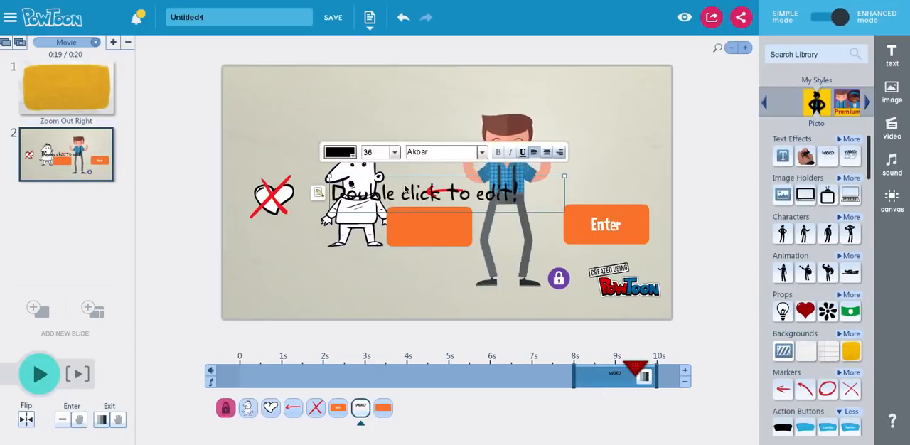
drag(399, 194, 324, 134)
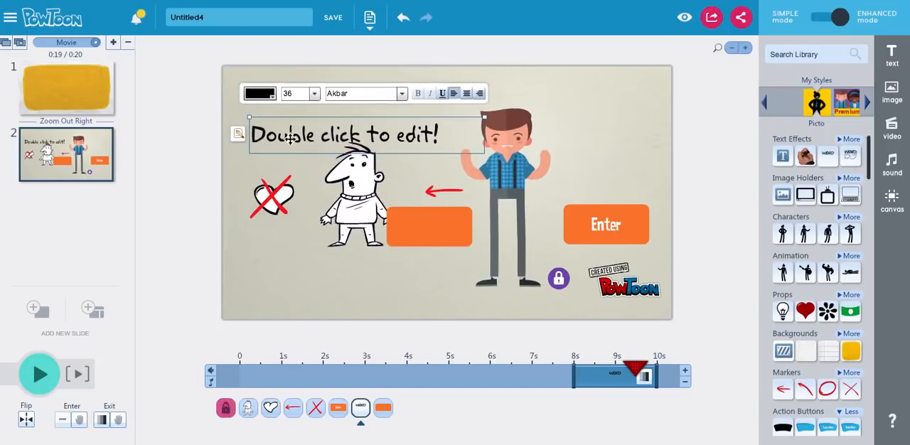
click(238, 135)
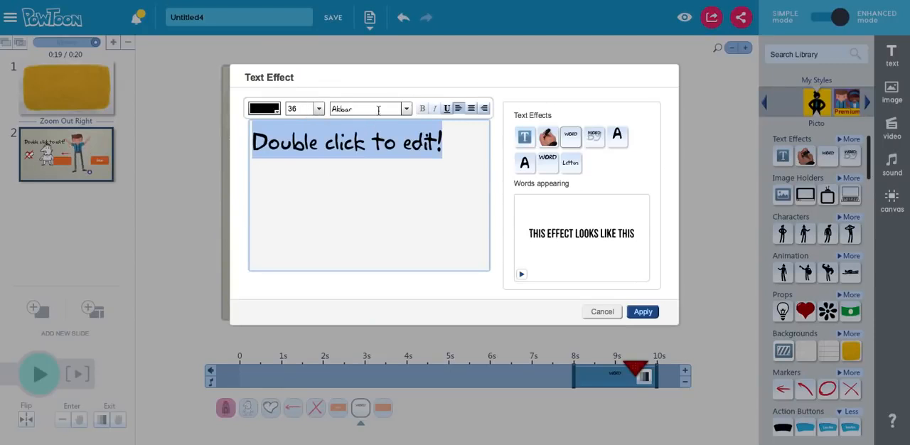
click(471, 110)
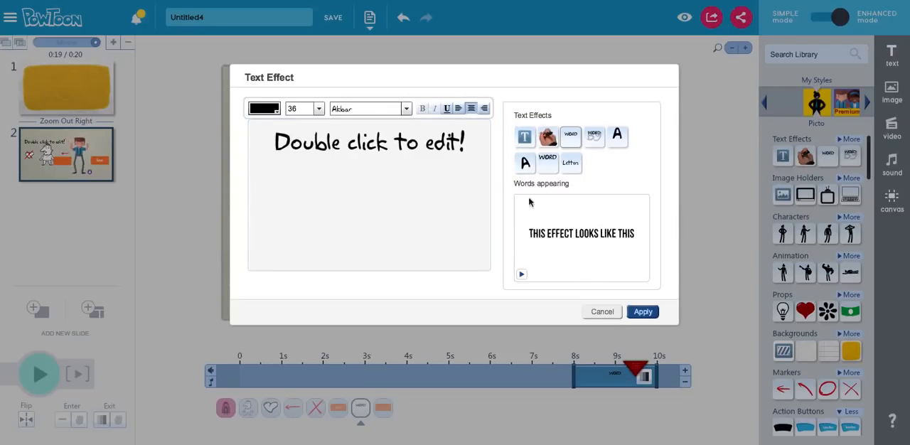
click(602, 311)
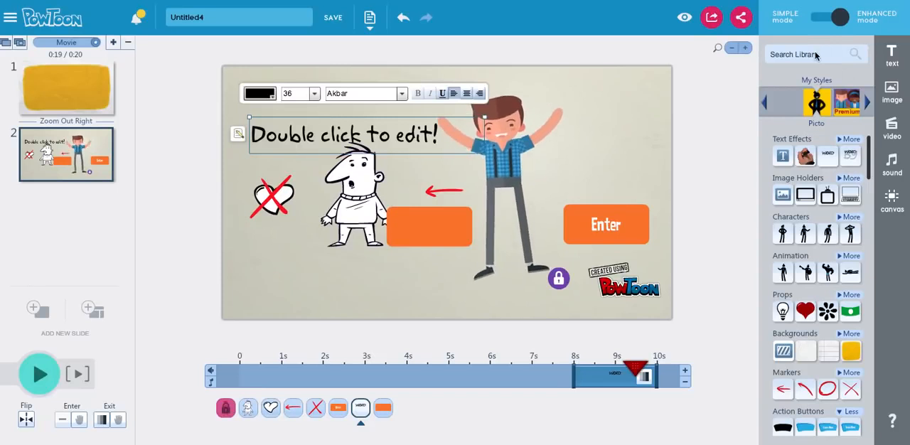
Step: Search the object library for "drink", look over the matching items and close the results
click(793, 52)
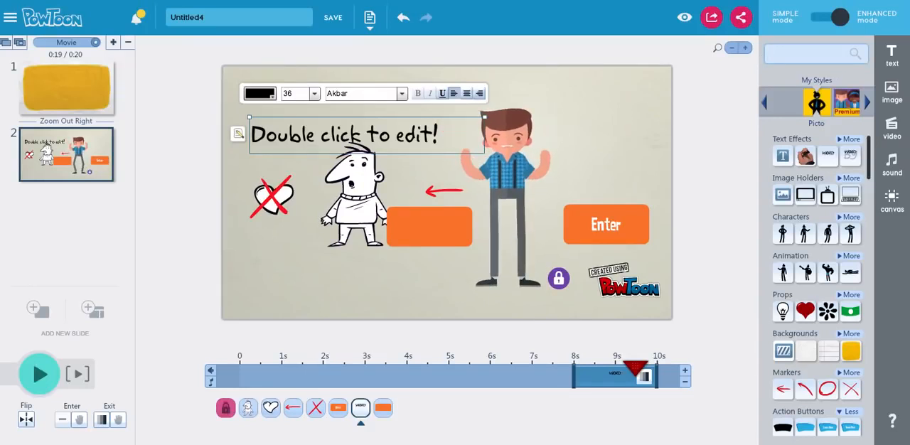
text(drin)
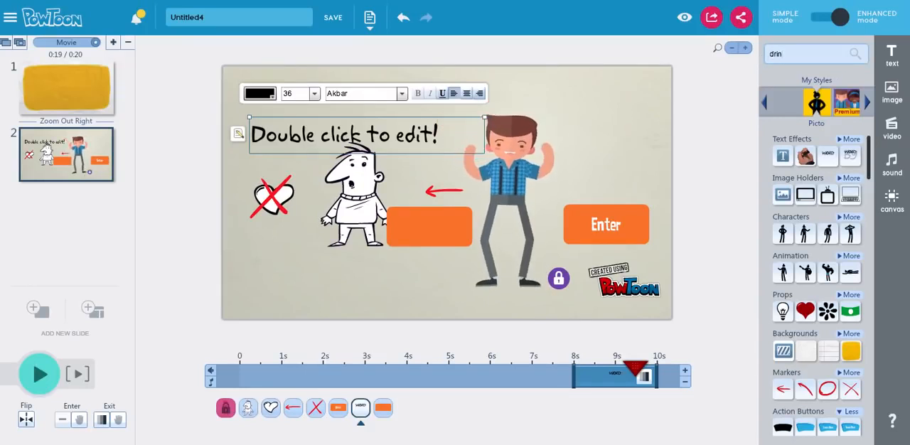
text(k)
click(857, 54)
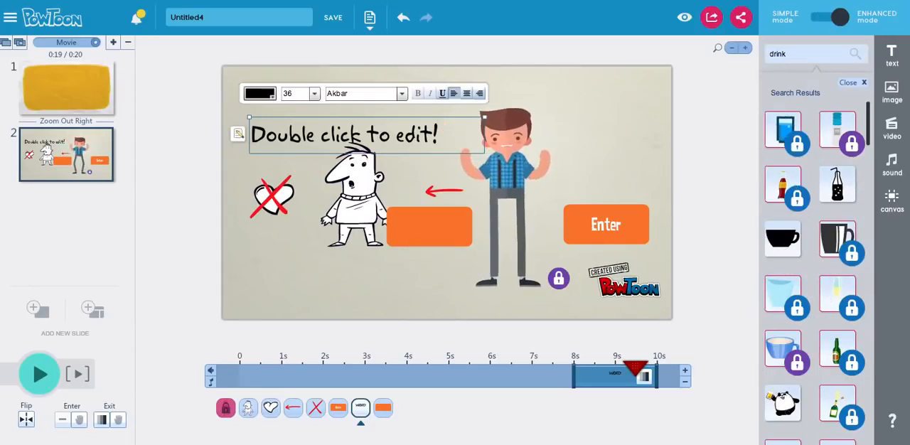
click(864, 83)
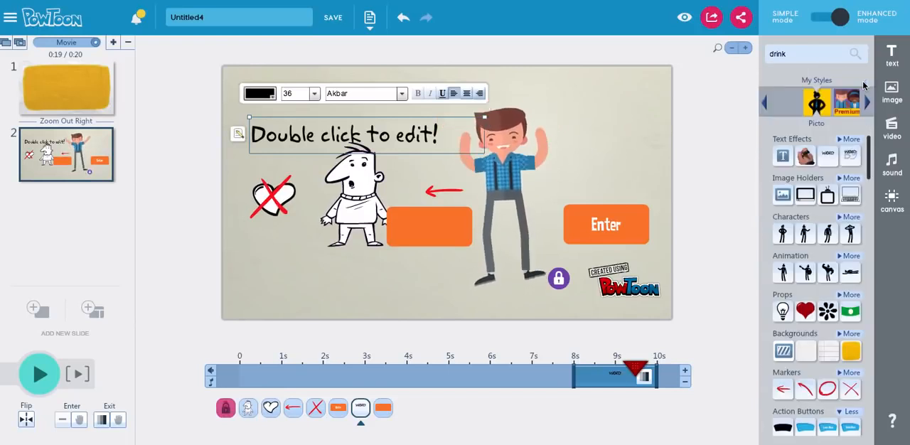
Step: Look through the plain image holder's sources, My Library, Media Search and Premium Photos, without choosing an image
click(787, 193)
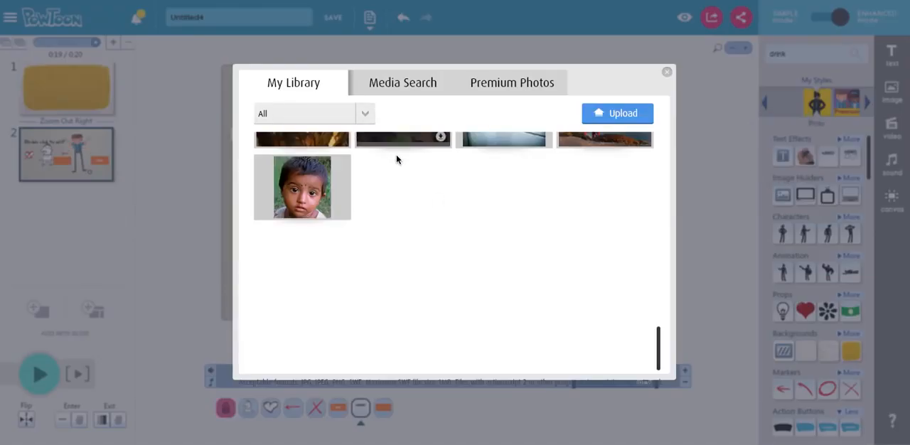
scroll(341, 182, up, 3)
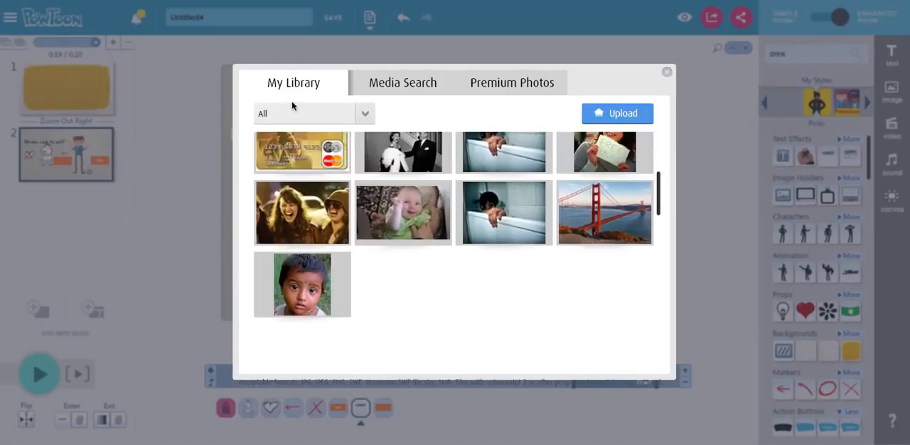
click(391, 85)
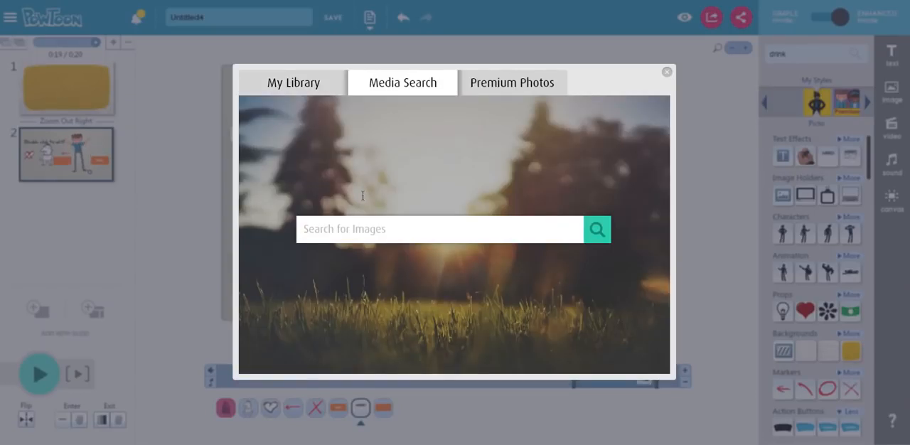
click(522, 85)
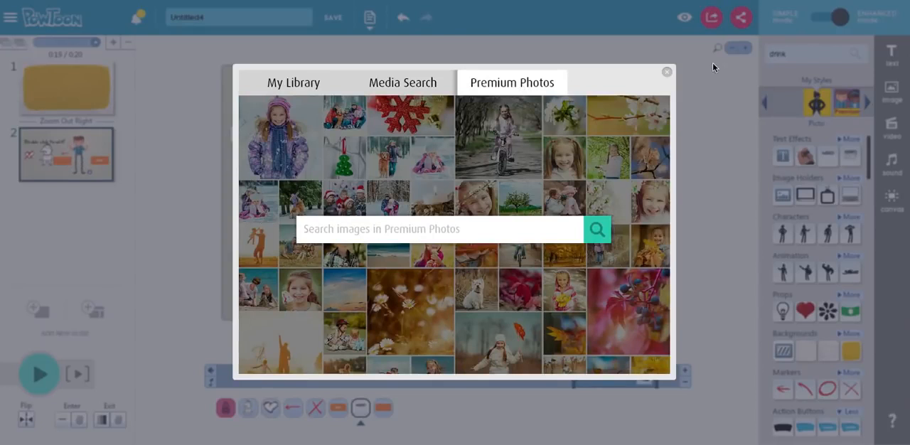
click(370, 85)
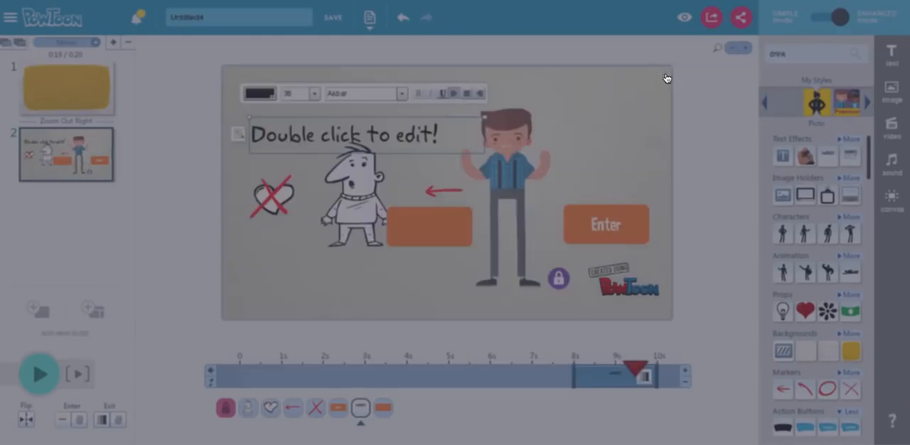
click(667, 74)
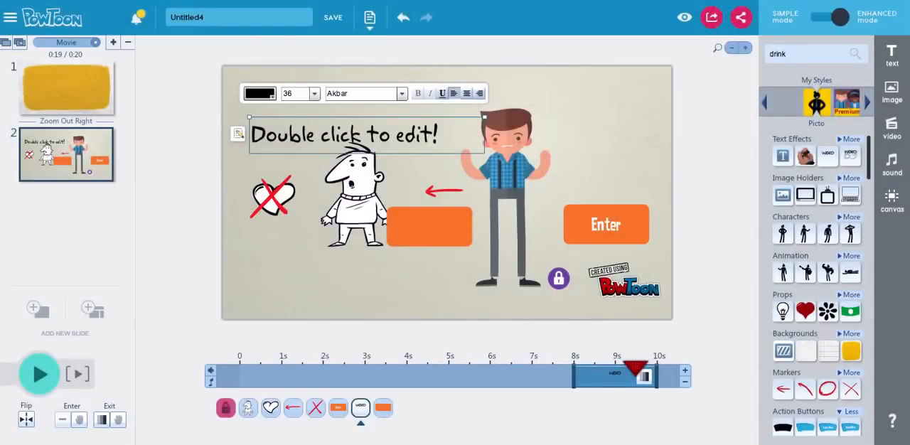
Step: Record a short voice-over in the Sound Manager, allowing microphone access for the recording
click(890, 165)
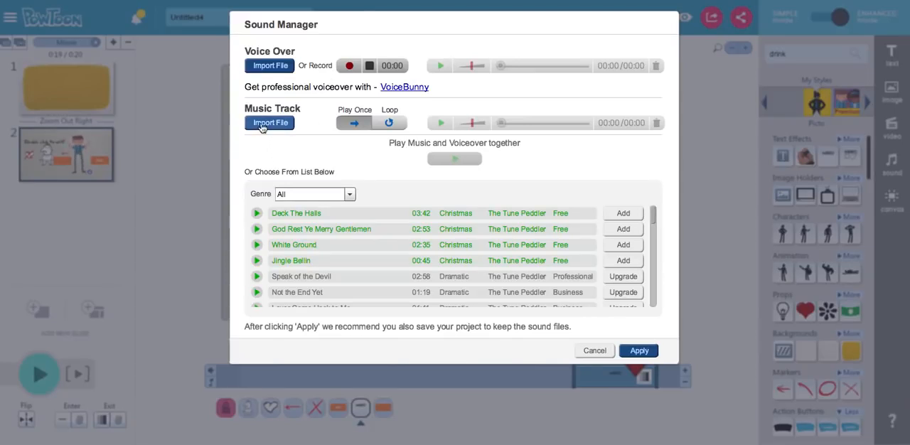
click(349, 66)
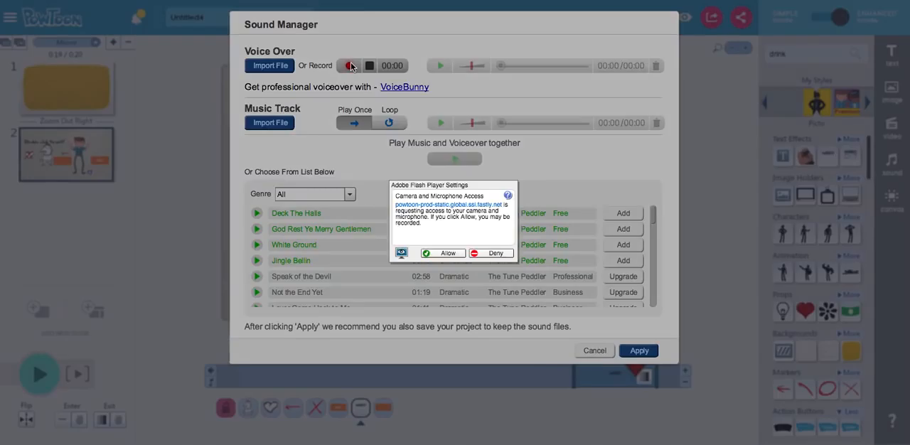
click(448, 253)
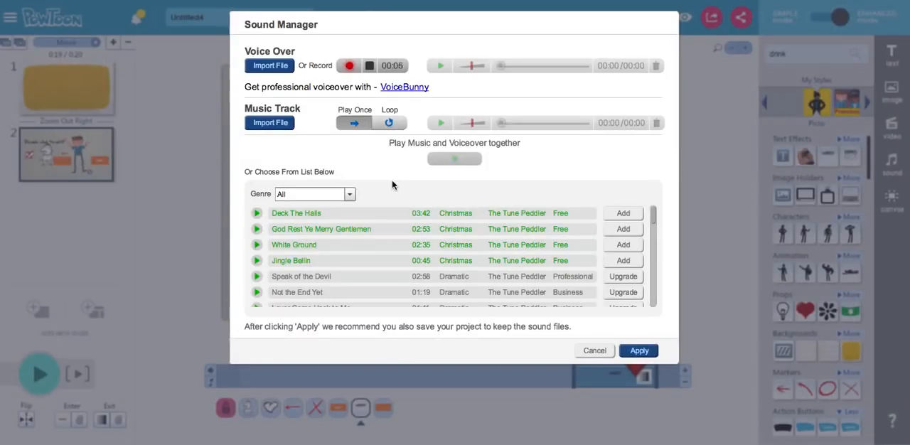
click(369, 66)
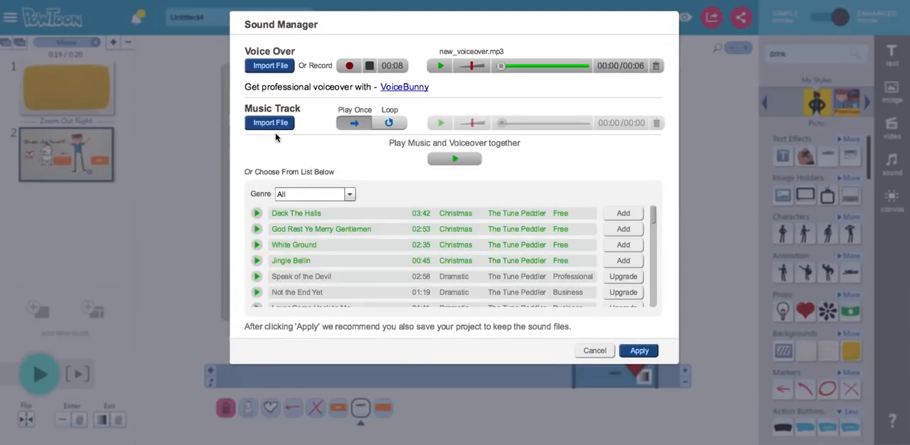
Step: Preview the "Jingle Bellin" track, filter the music list to the Dramatic genre and look for free tracks
click(257, 262)
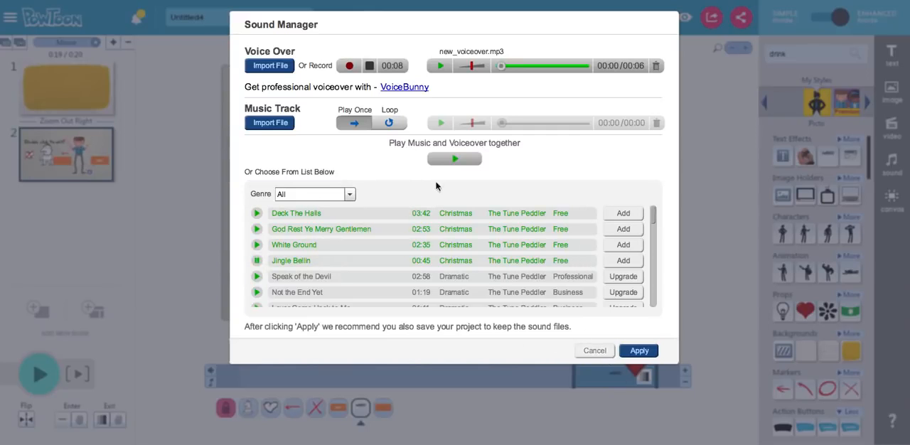
click(258, 261)
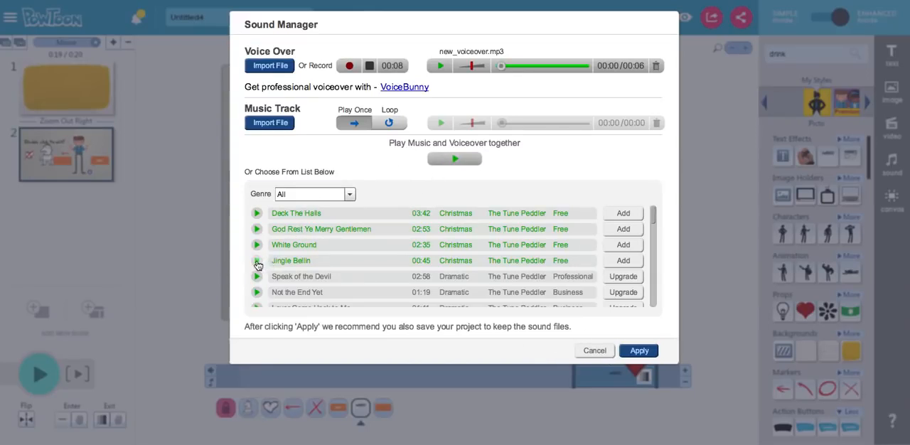
click(349, 194)
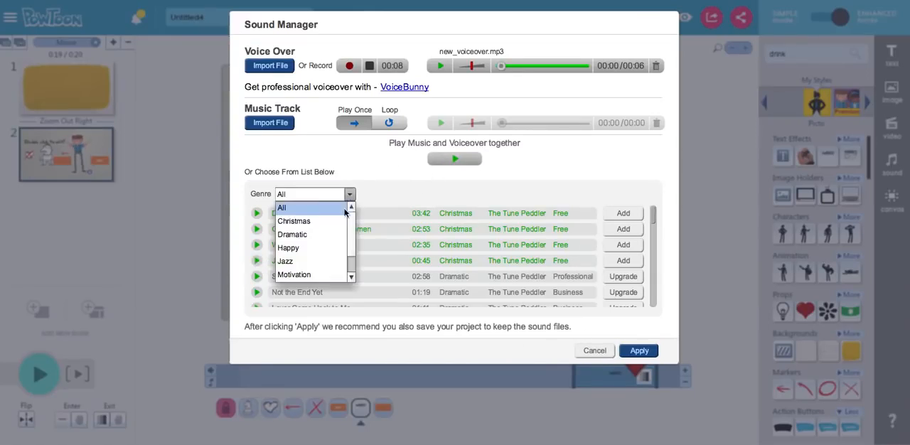
click(313, 236)
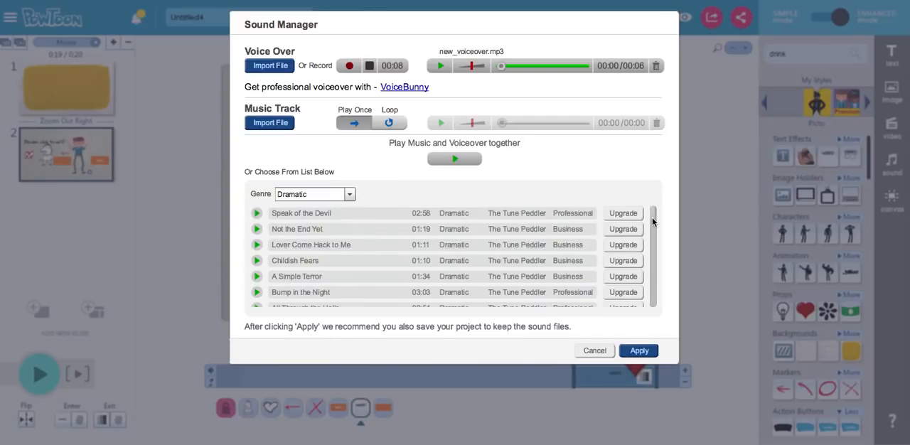
drag(653, 222, 647, 284)
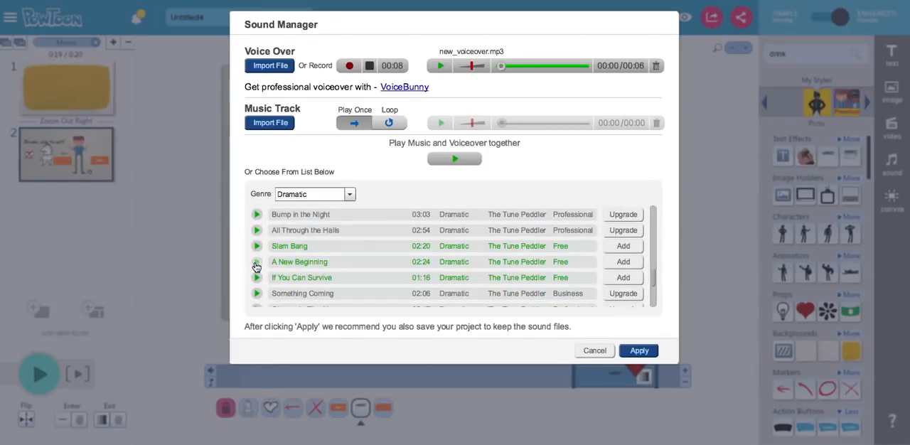
Step: Try "A New Beginning" as the music track, play it together with the voice-over and discard the sound changes
click(458, 162)
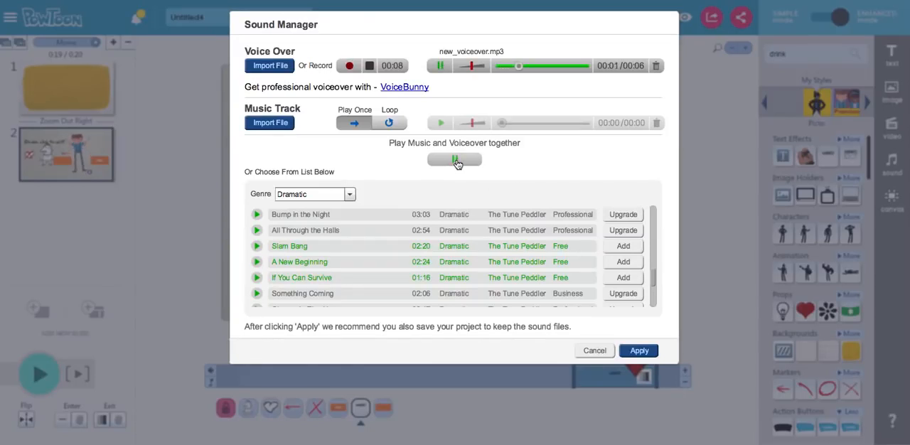
click(456, 161)
click(624, 263)
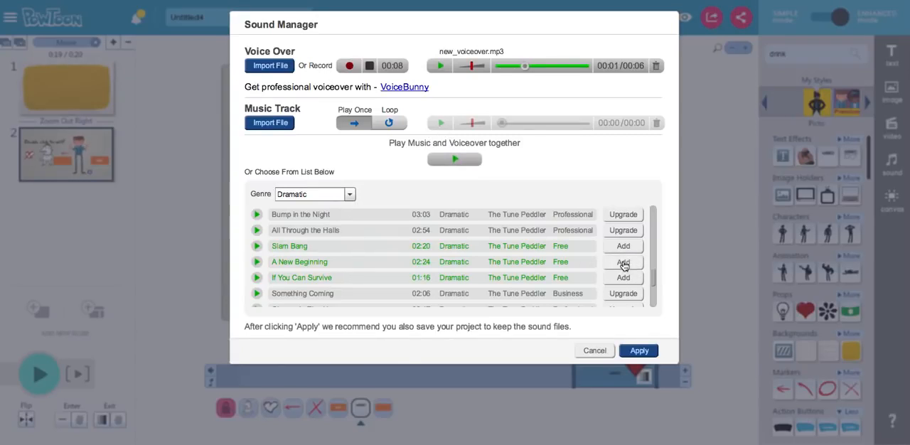
click(455, 160)
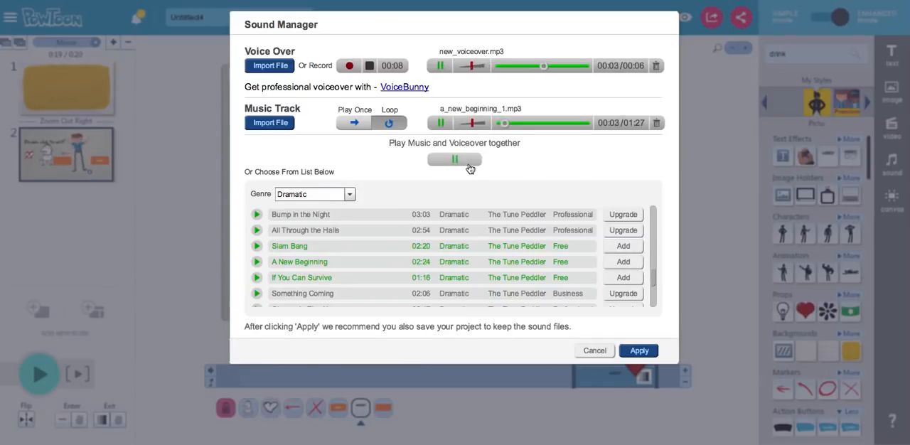
click(463, 166)
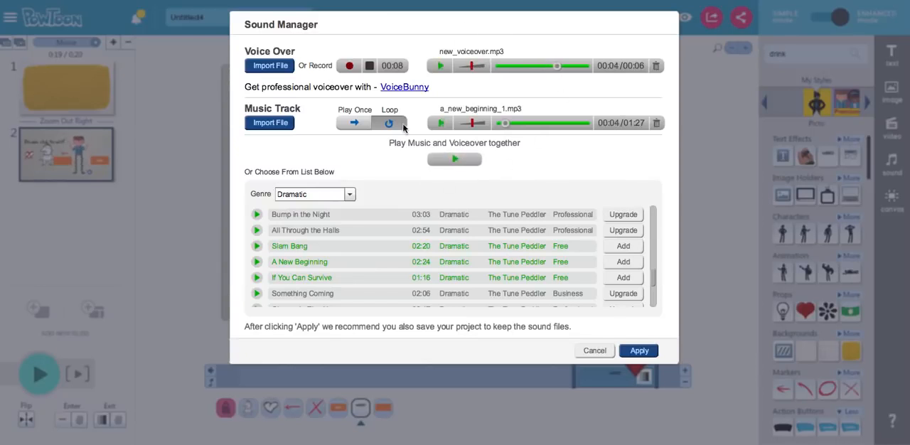
click(591, 352)
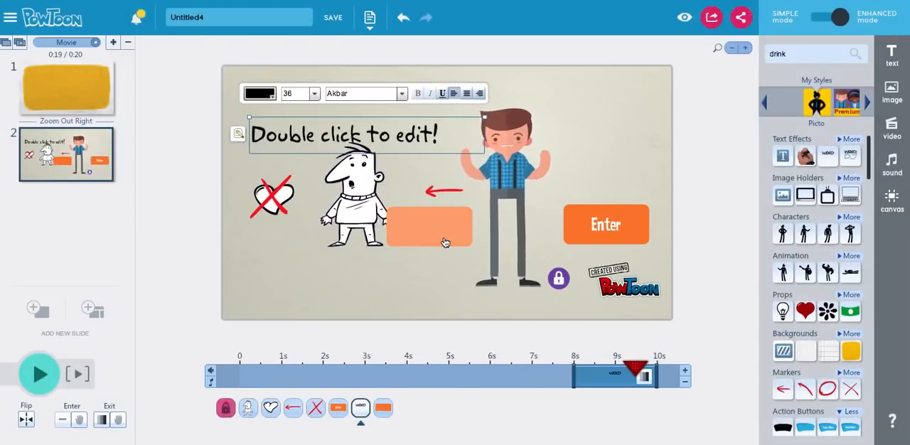
scroll(853, 259, down, 4)
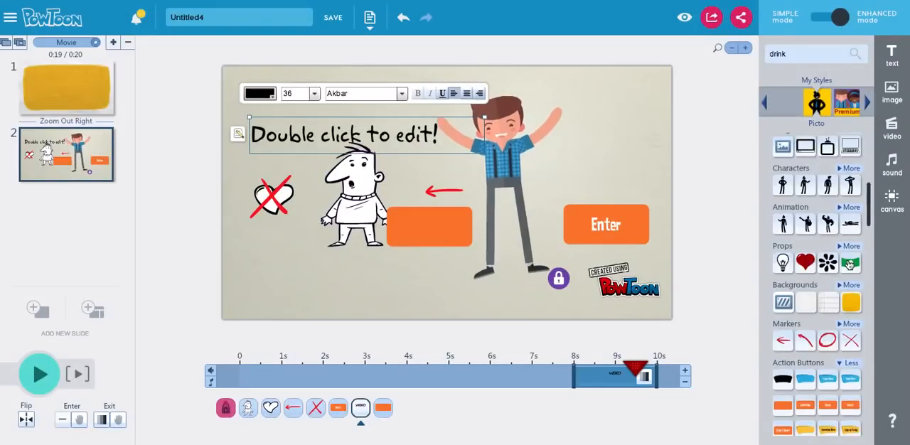